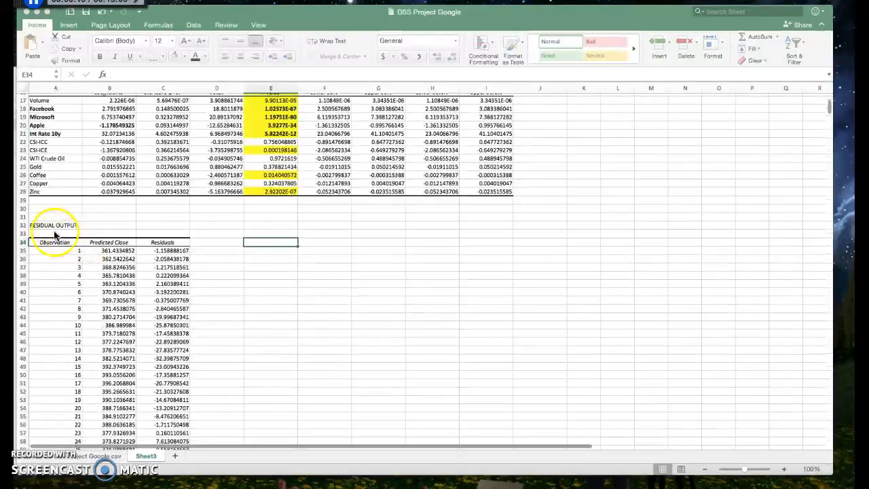
Step: Examine the regression statistics, coefficients and residual output, along with the Close prices in the source data sheet
scroll(58, 229, up, 5)
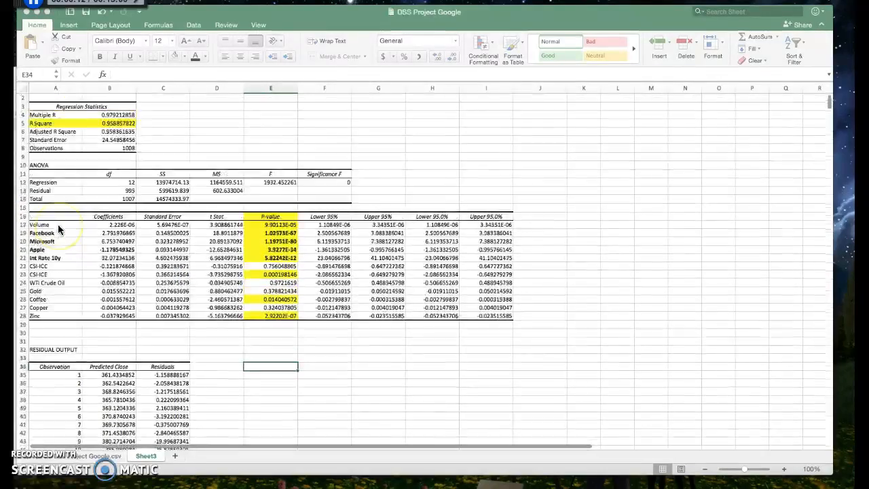
scroll(58, 228, down, 8)
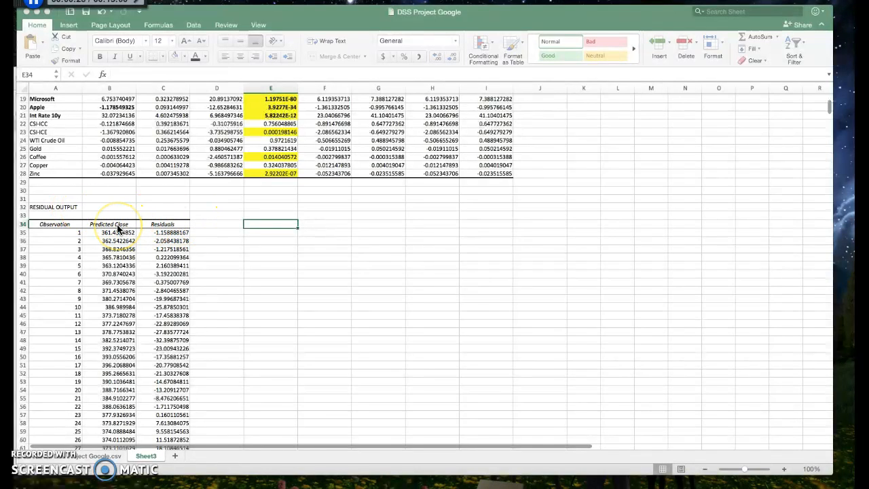
scroll(116, 229, down, 2)
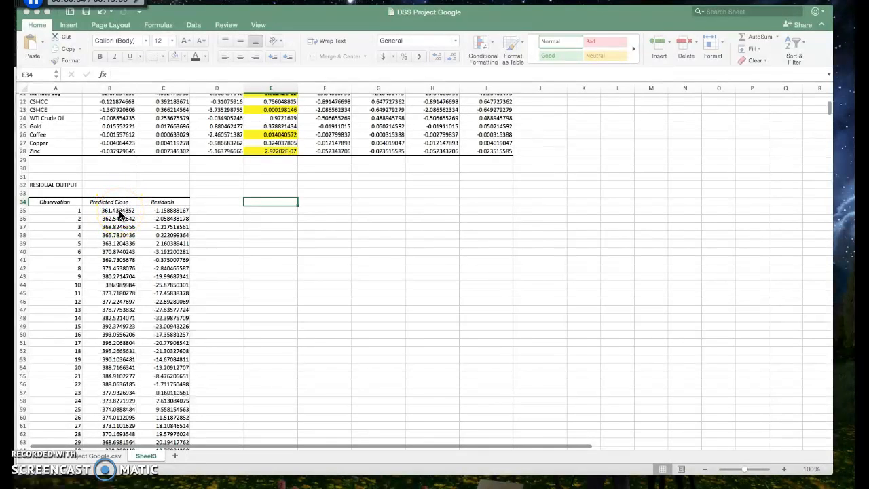
scroll(121, 216, up, 4)
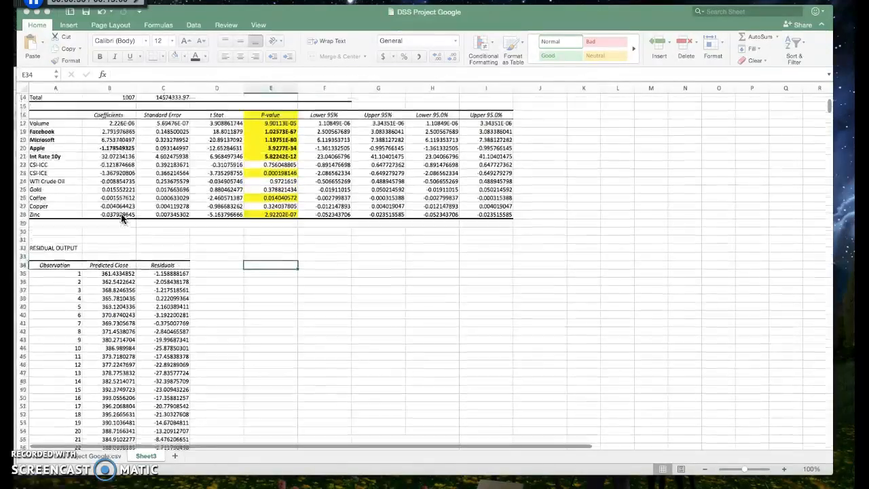
scroll(120, 216, up, 6)
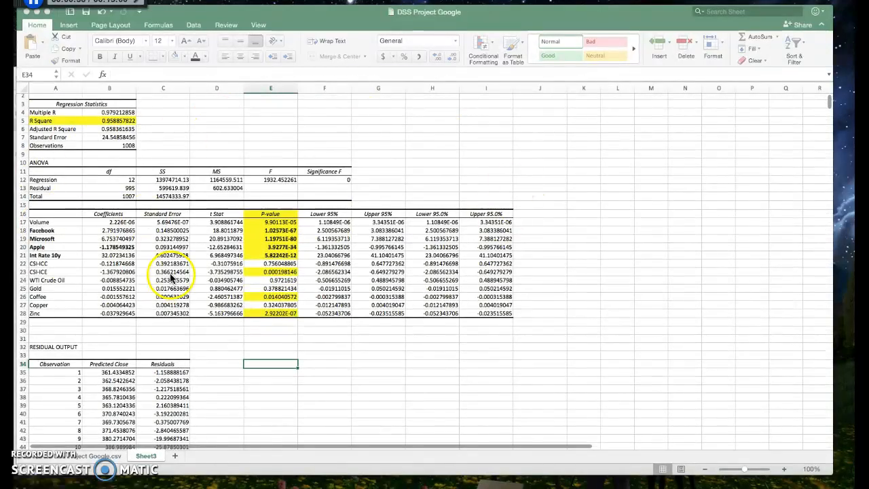
scroll(75, 217, down, 6)
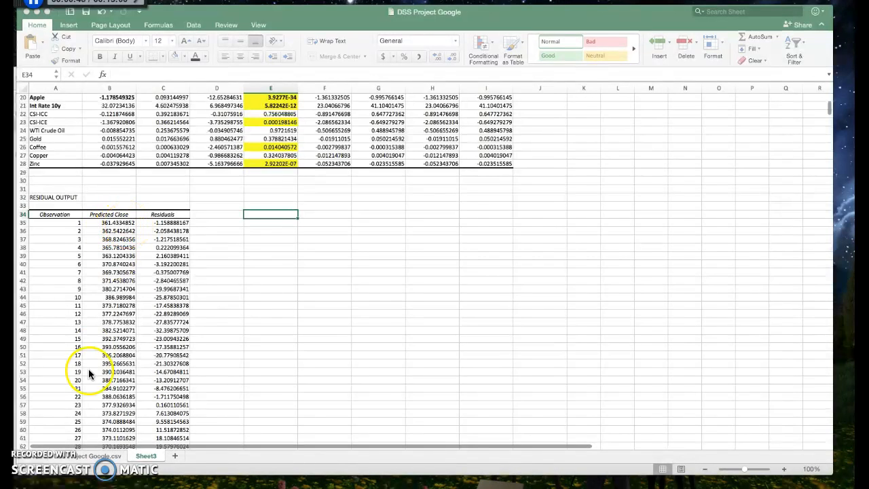
click(67, 459)
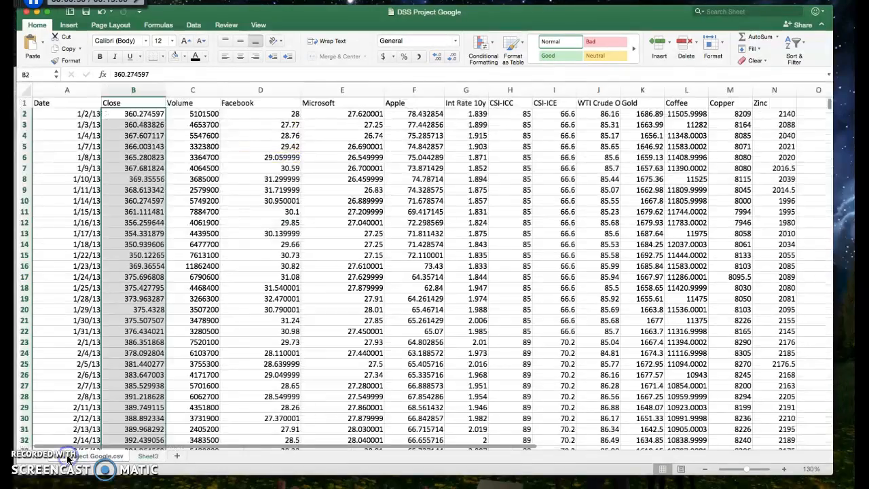
scroll(67, 391, up, 2)
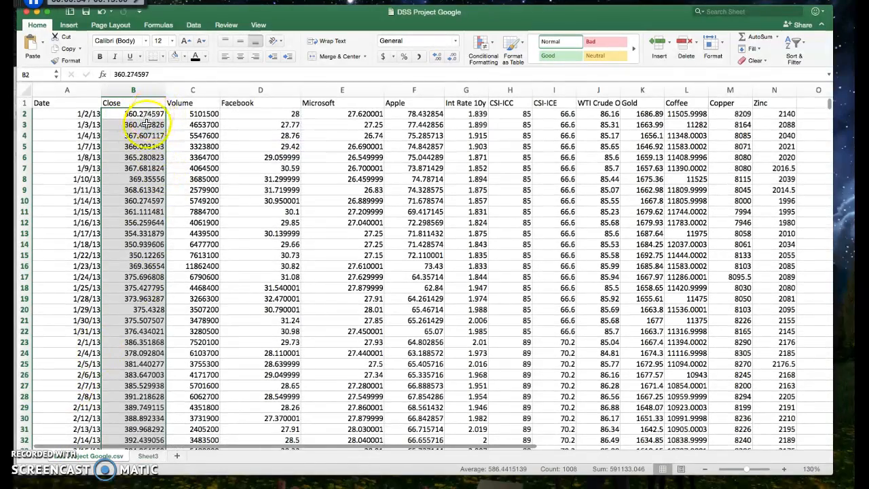
Step: Add the headers Actual Price, Predicted Price and Action in E34:G34 of Sheet3, beside the residual output
click(147, 456)
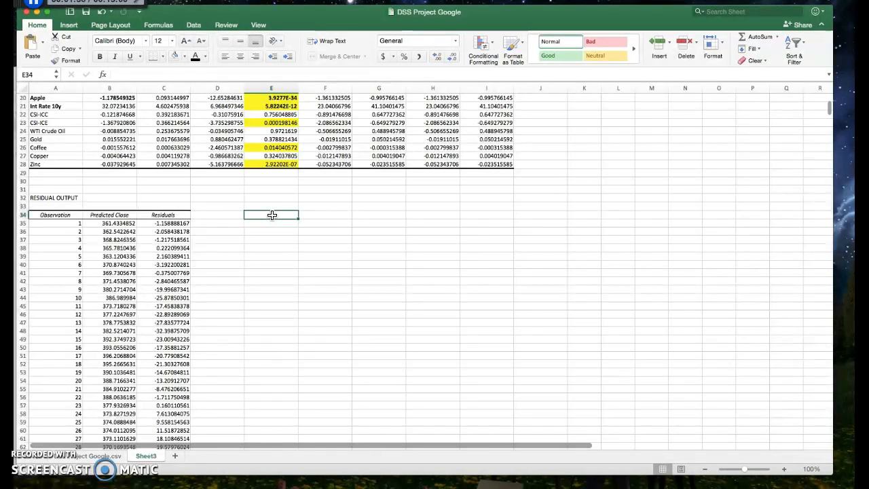
text(tual Price)
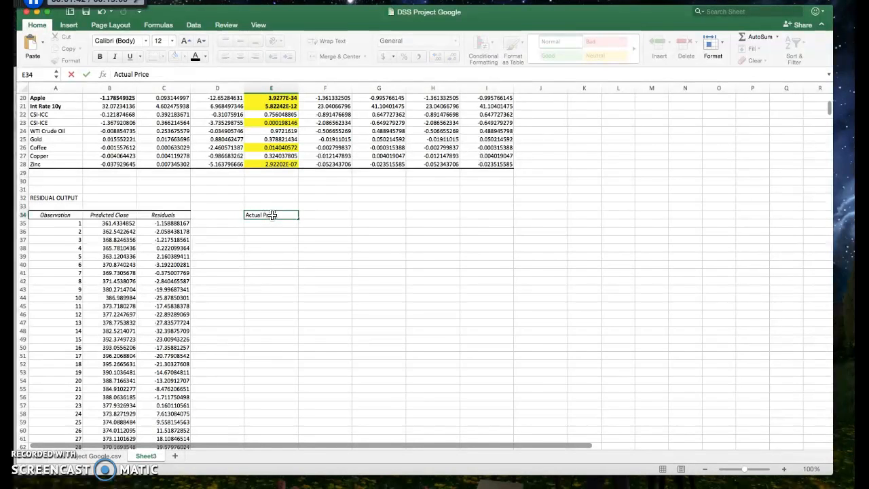
key(Tab)
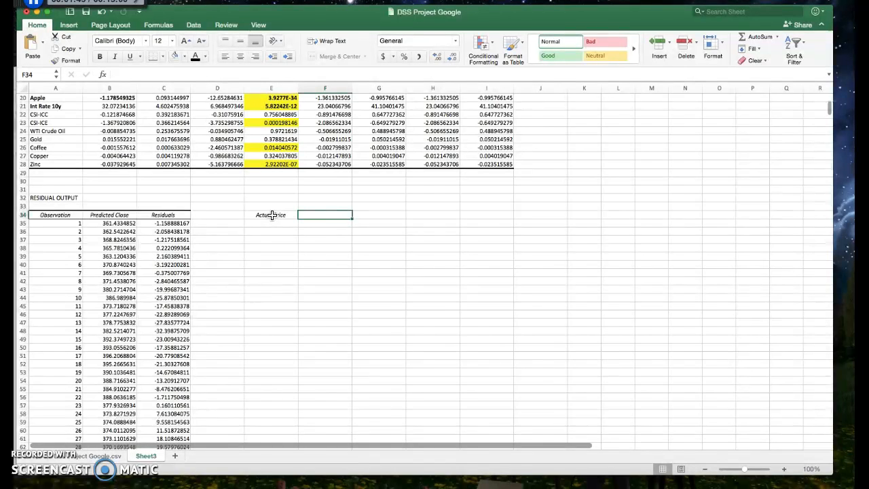
text(Predicted Price)
key(Tab)
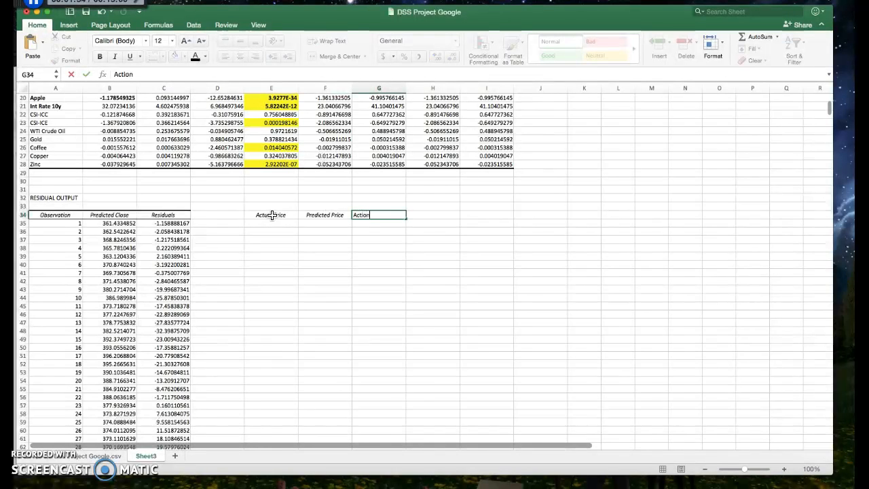
click(258, 222)
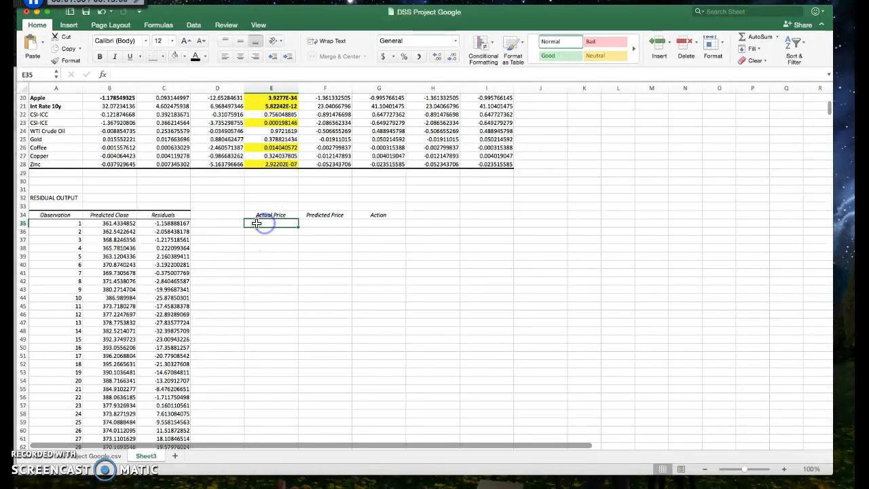
Step: Copy all the Close prices, B2:B1009, from the DSS Project Google.csv sheet
click(82, 461)
drag(166, 155, 128, 114)
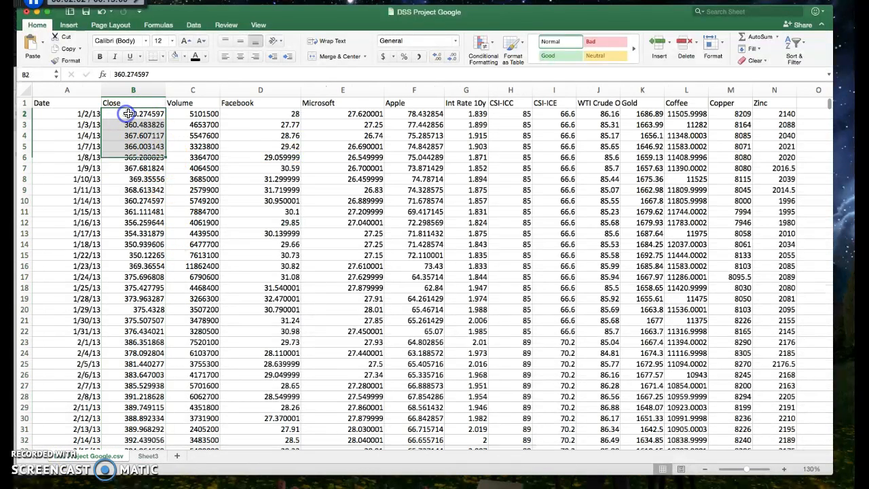
click(129, 114)
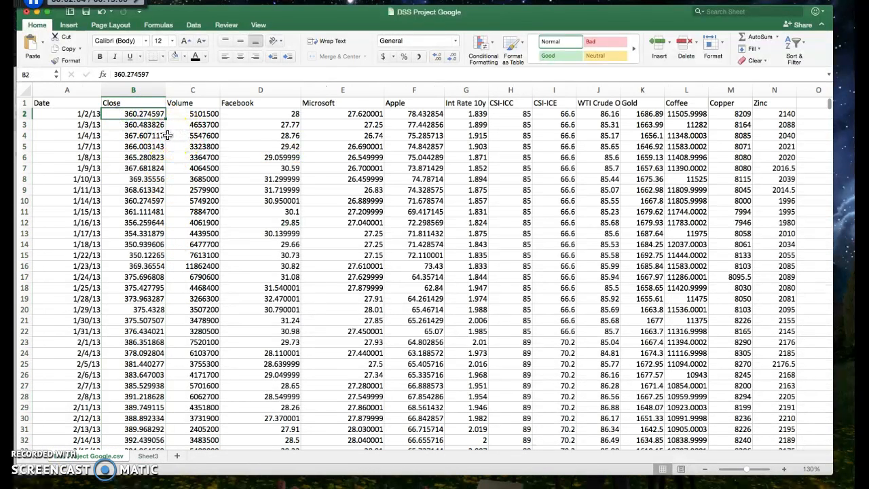
scroll(142, 148, down, 20)
scroll(142, 148, down, 20)
scroll(140, 154, down, 20)
scroll(141, 154, up, 13)
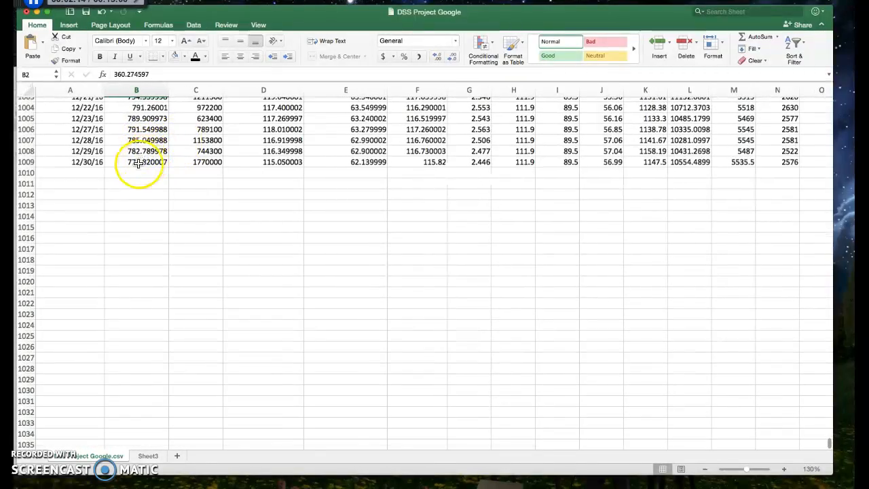
shift+click(137, 163)
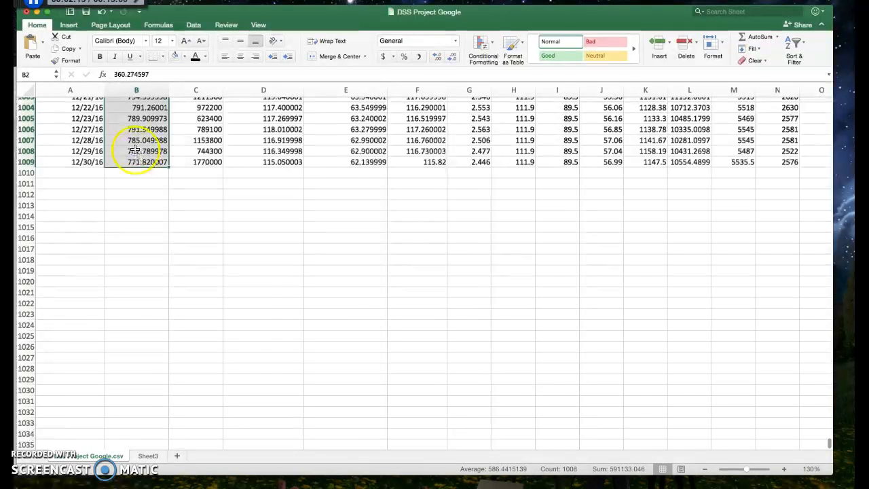
right_click(135, 148)
click(153, 163)
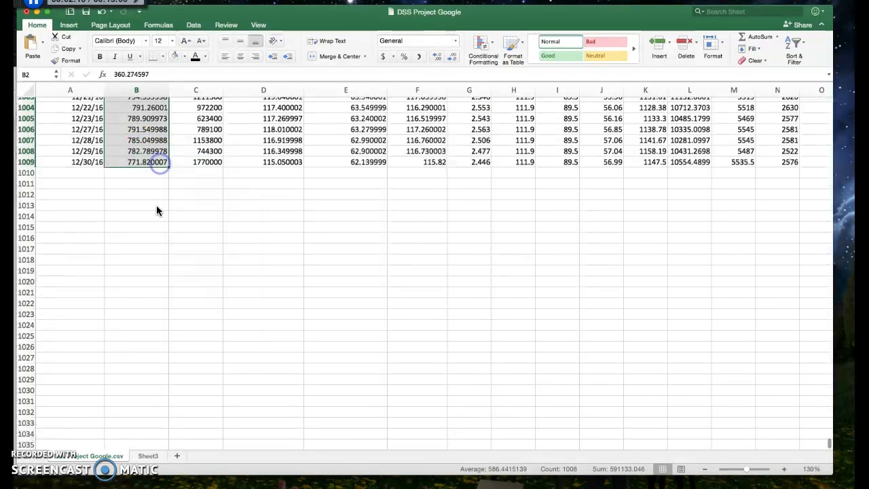
Step: Paste the copied Close prices under the Actual Price header in Sheet3, starting at E35
scroll(150, 305, up, 20)
click(144, 457)
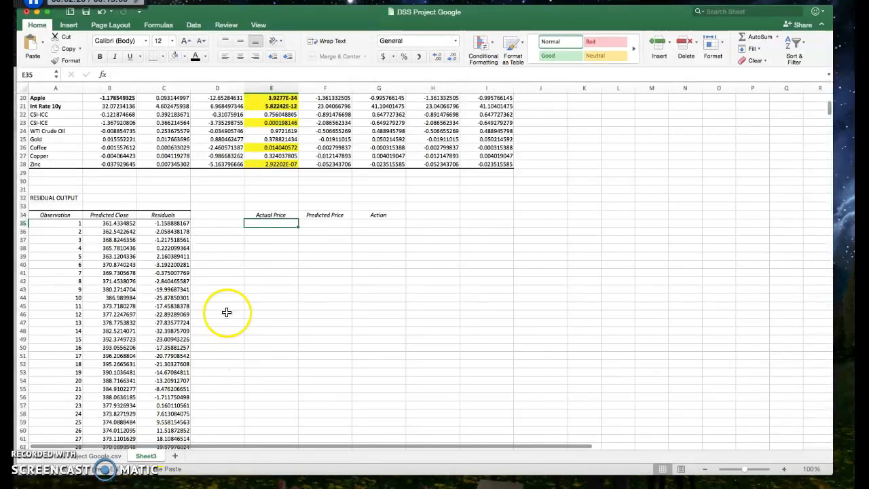
right_click(266, 224)
click(274, 224)
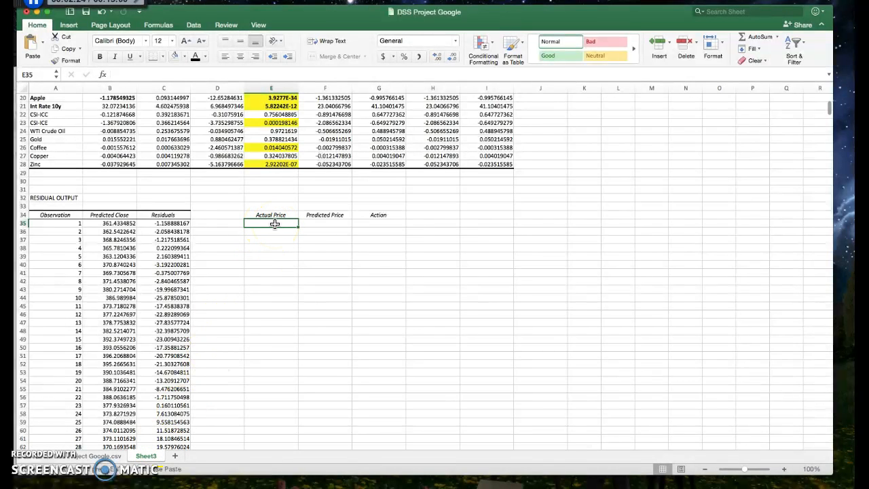
right_click(274, 224)
click(304, 250)
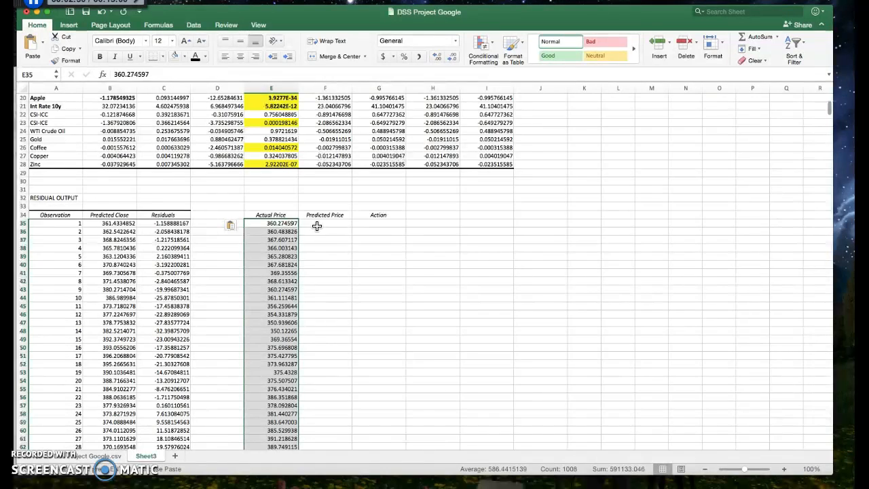
Step: Copy all the Predicted Close values of the residual output, B35:B1042
click(317, 226)
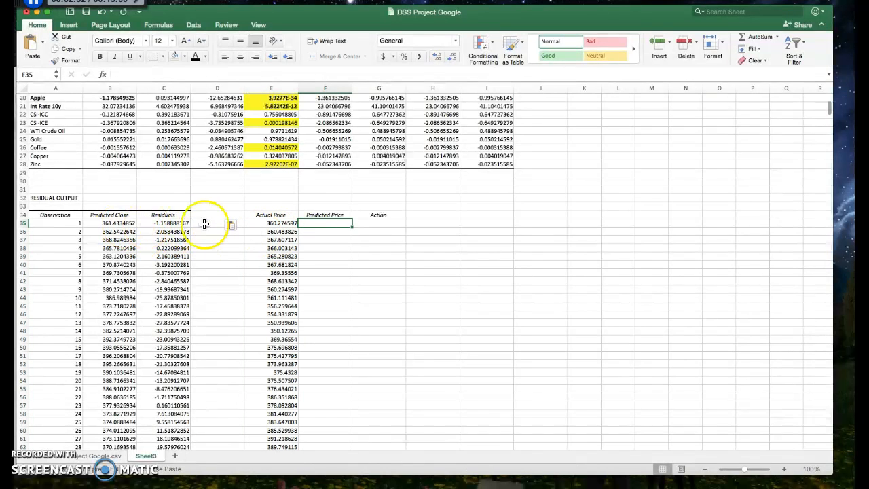
click(117, 223)
scroll(124, 223, down, 20)
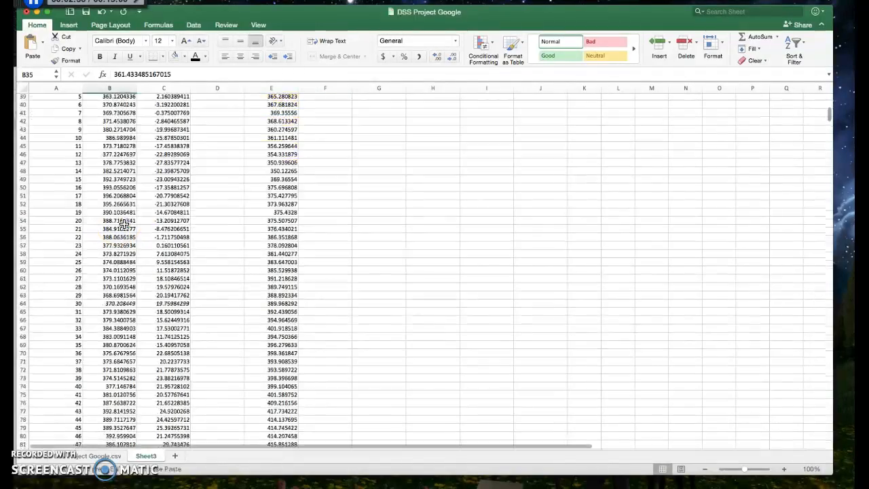
scroll(124, 223, down, 20)
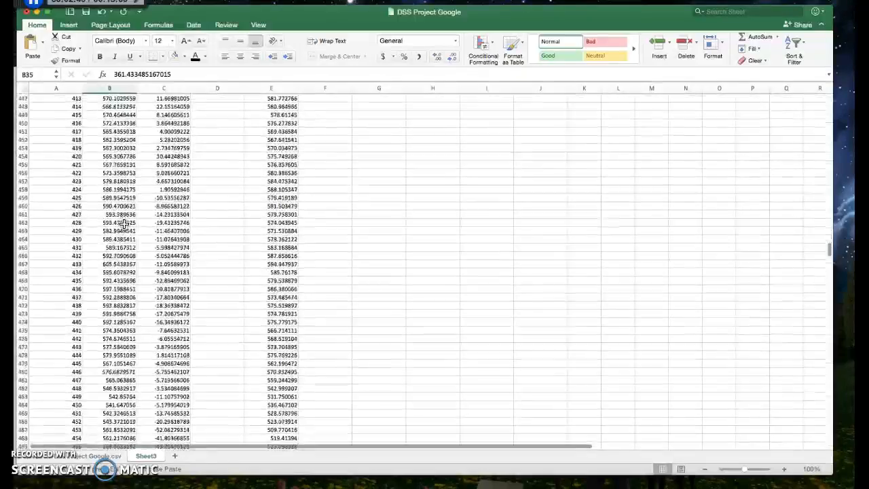
scroll(124, 224, up, 10)
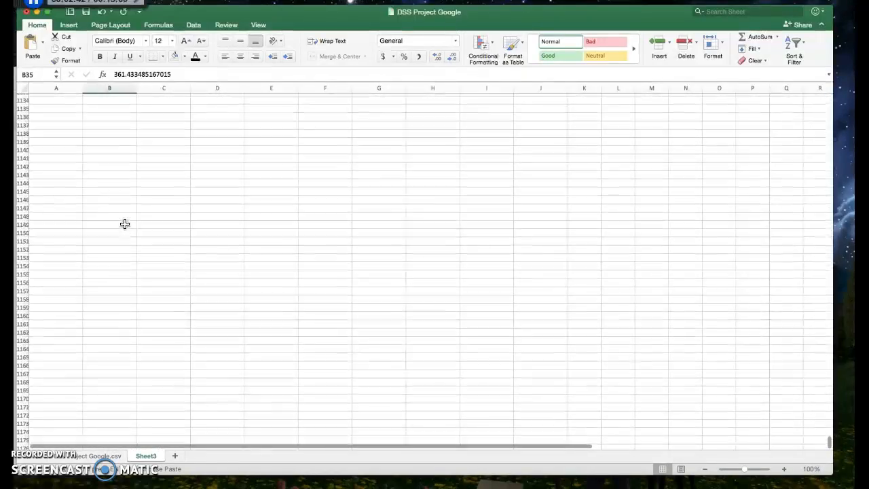
scroll(124, 223, up, 4)
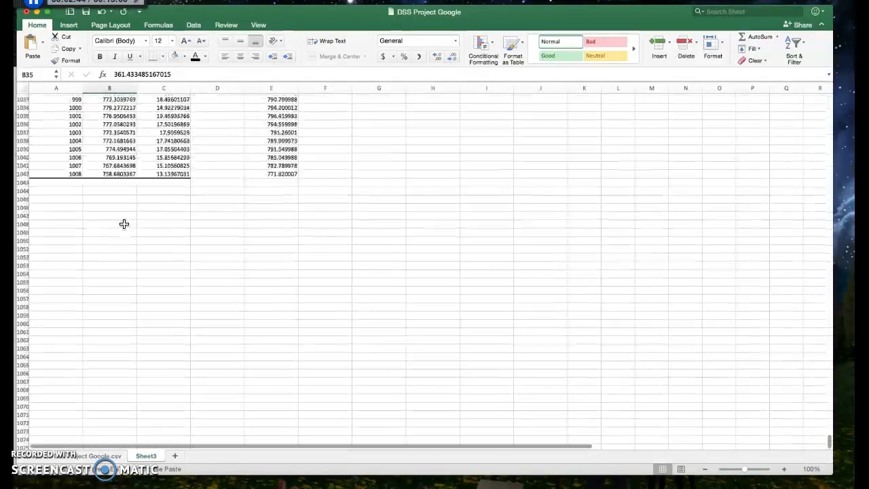
shift+click(122, 179)
right_click(122, 181)
click(141, 194)
Step: Paste the copied predicted values under the Predicted Price header, starting at F35
scroll(211, 226, up, 20)
scroll(216, 228, down, 4)
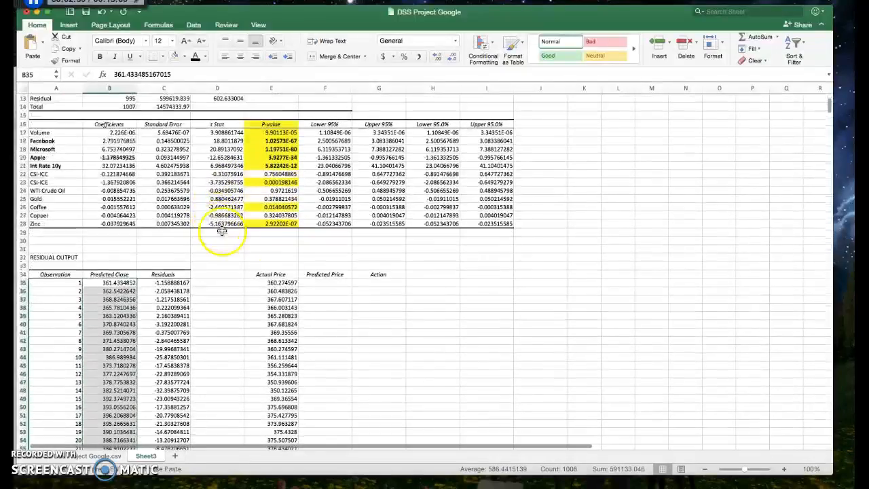
click(319, 283)
right_click(314, 283)
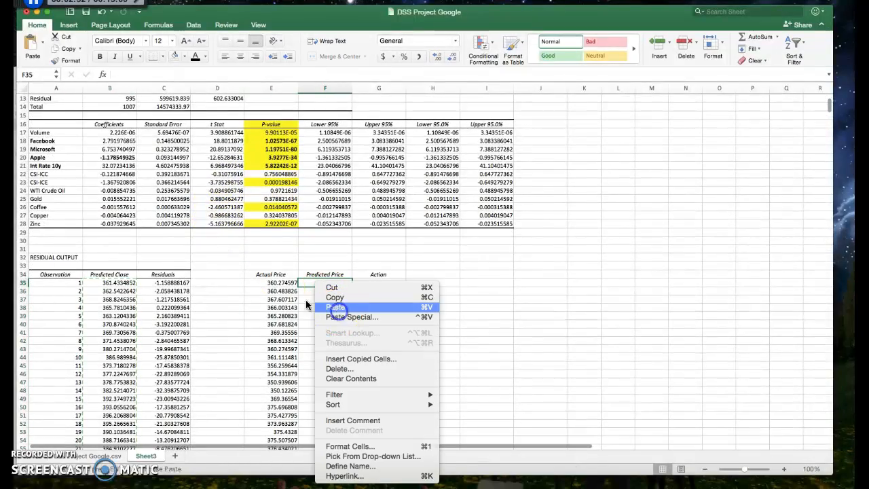
click(336, 307)
click(226, 257)
Step: Format the Actual Price and Predicted Price values, E35:F1042, as Number with 2 decimal places
scroll(226, 261, down, 2)
scroll(227, 262, down, 1)
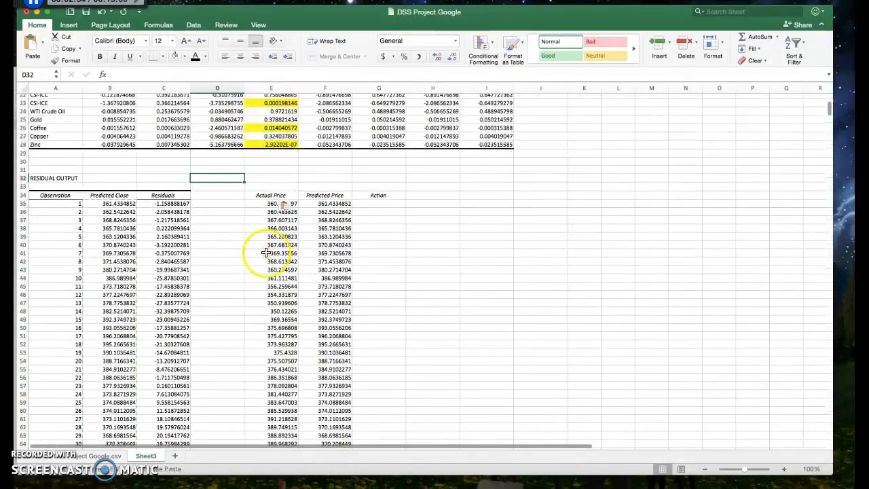
click(253, 204)
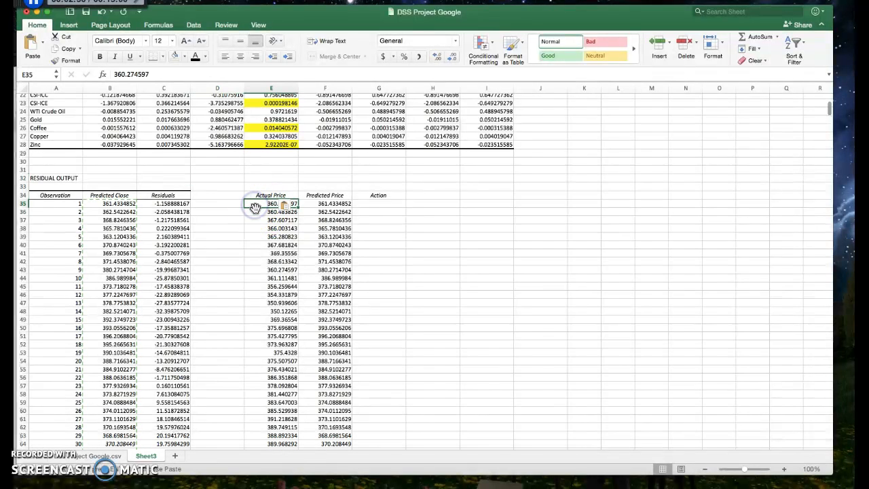
drag(302, 204, 339, 205)
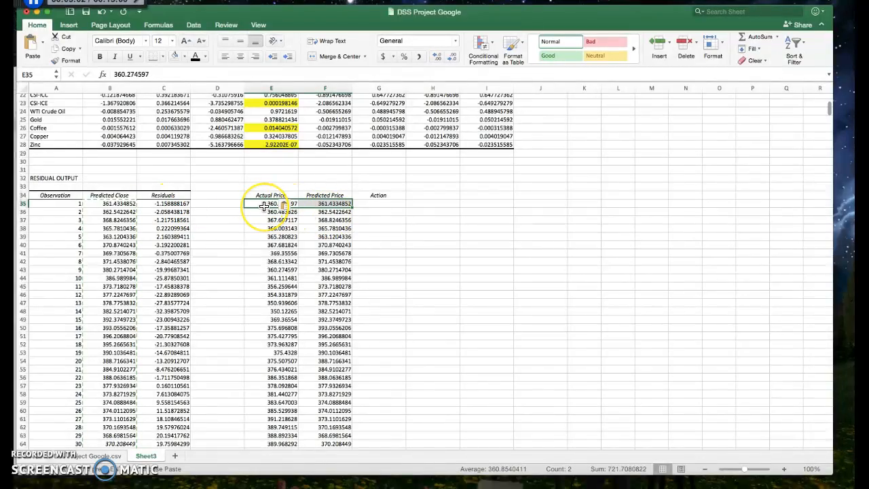
scroll(322, 212, down, 20)
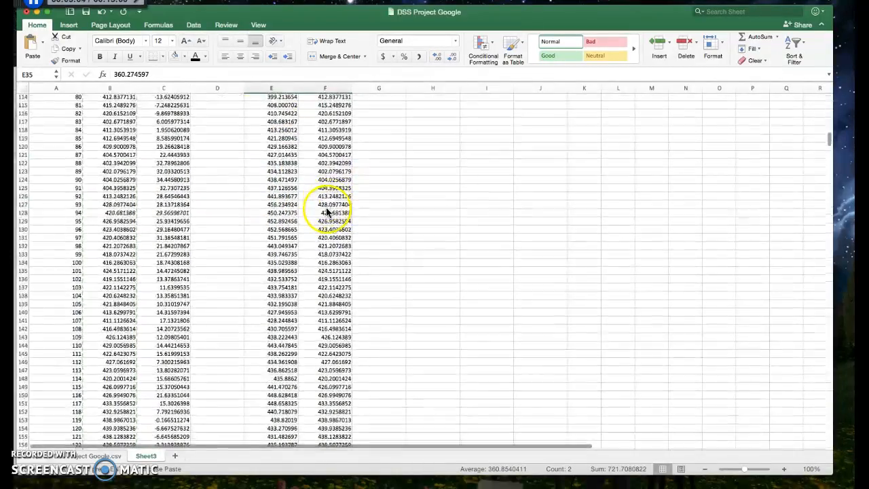
scroll(327, 211, down, 20)
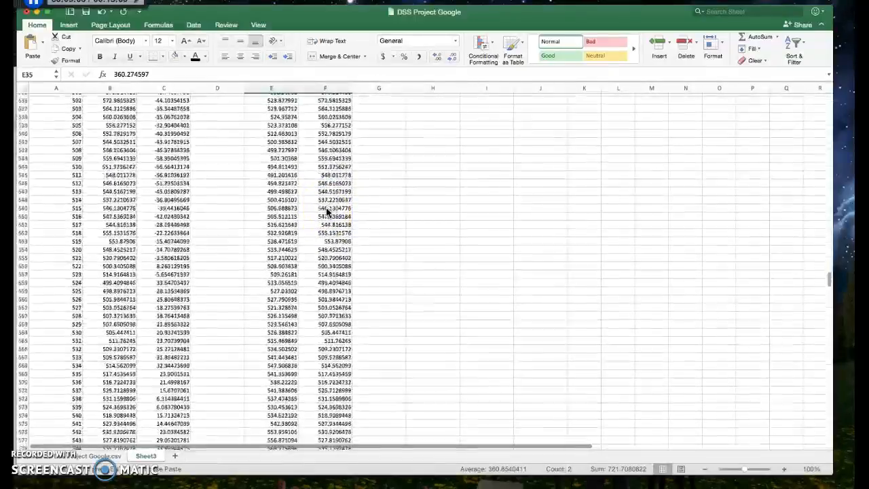
scroll(326, 212, down, 20)
scroll(326, 207, up, 15)
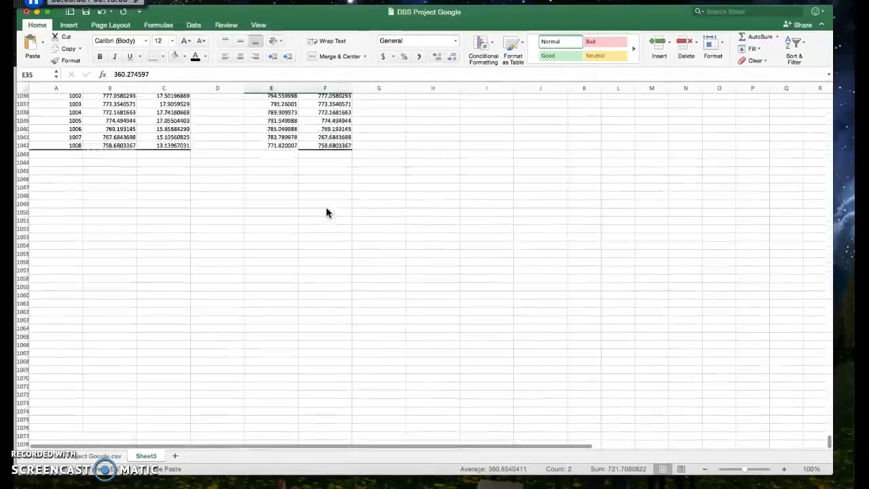
shift+click(328, 175)
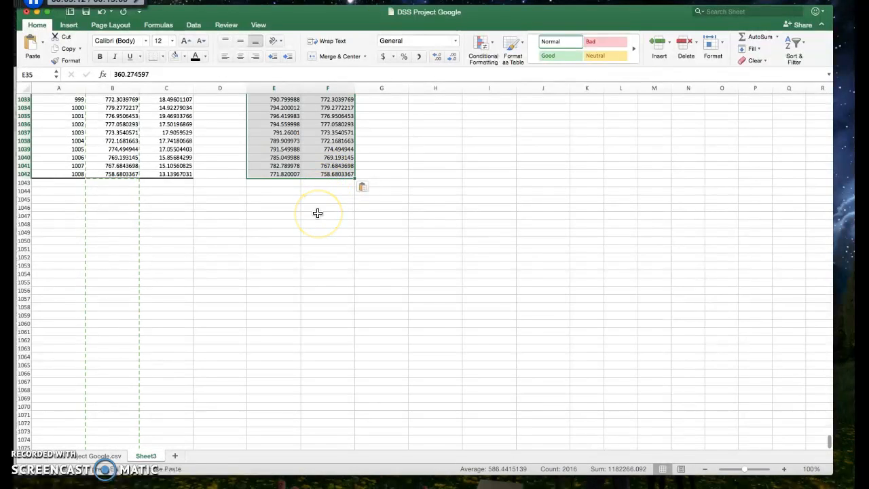
right_click(315, 136)
click(374, 304)
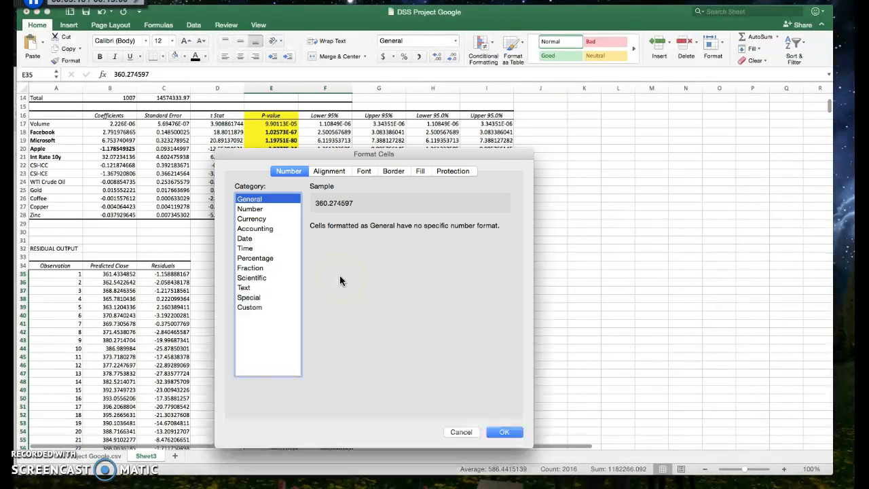
click(249, 209)
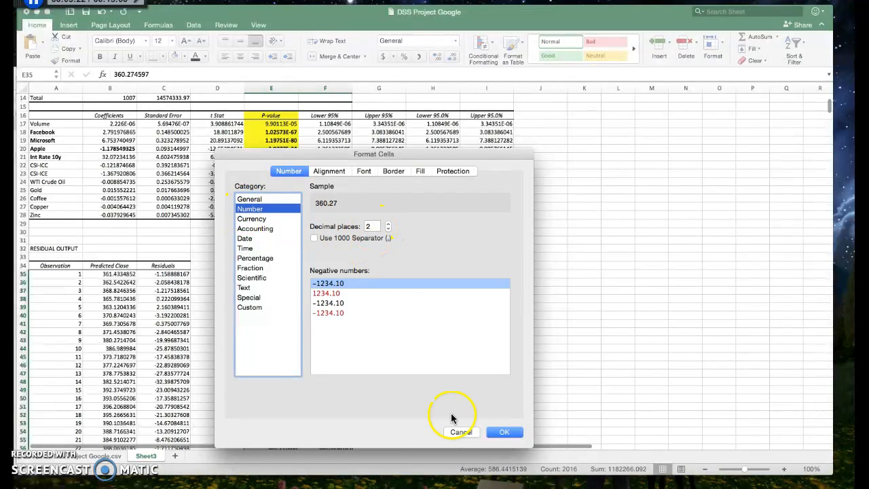
click(502, 436)
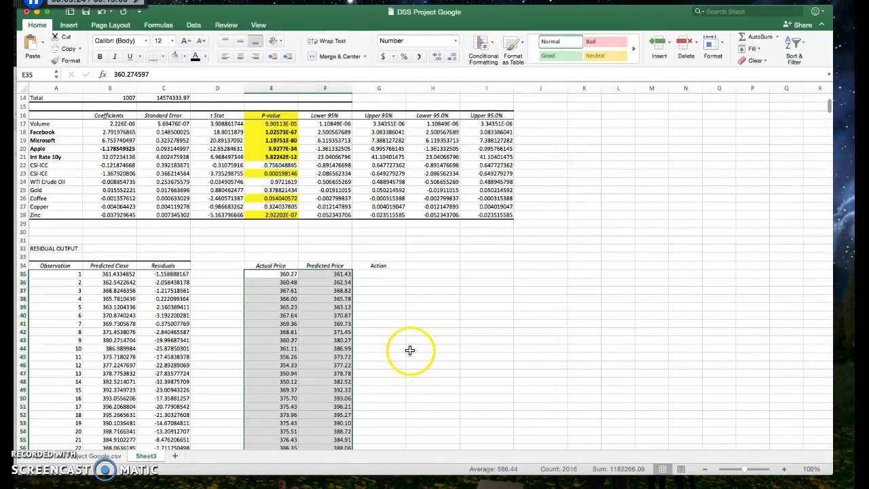
click(379, 331)
click(367, 274)
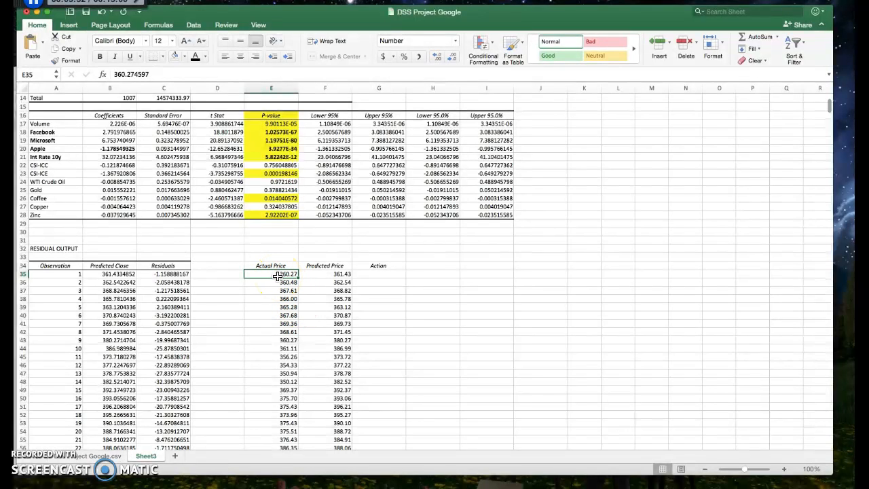
click(331, 275)
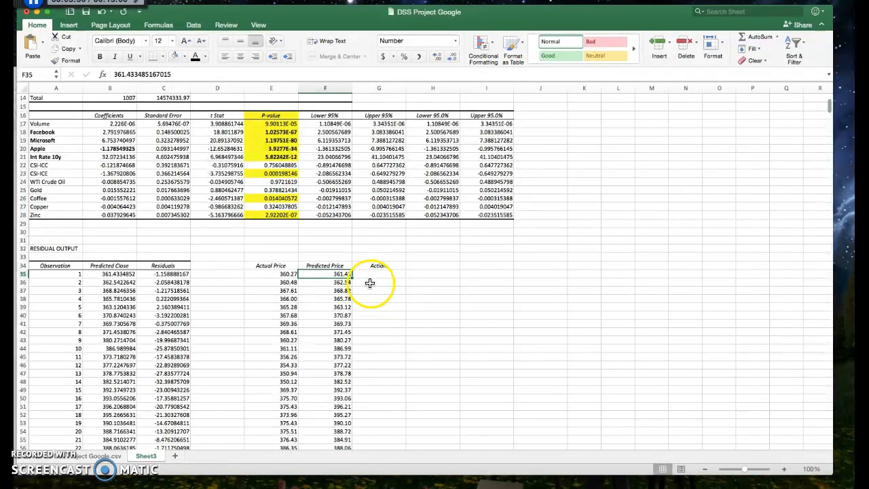
click(272, 273)
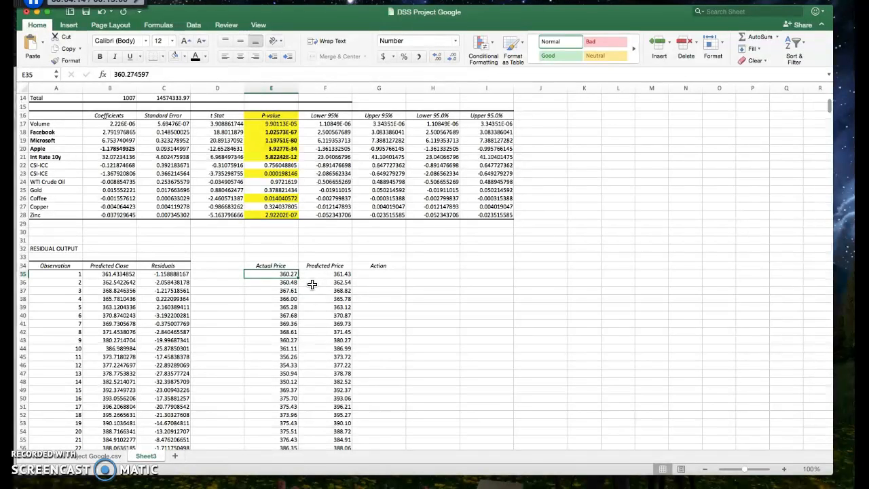
Step: Begin an IF formula in G35 under the Action header that returns "SELL" when E35>F35
click(378, 276)
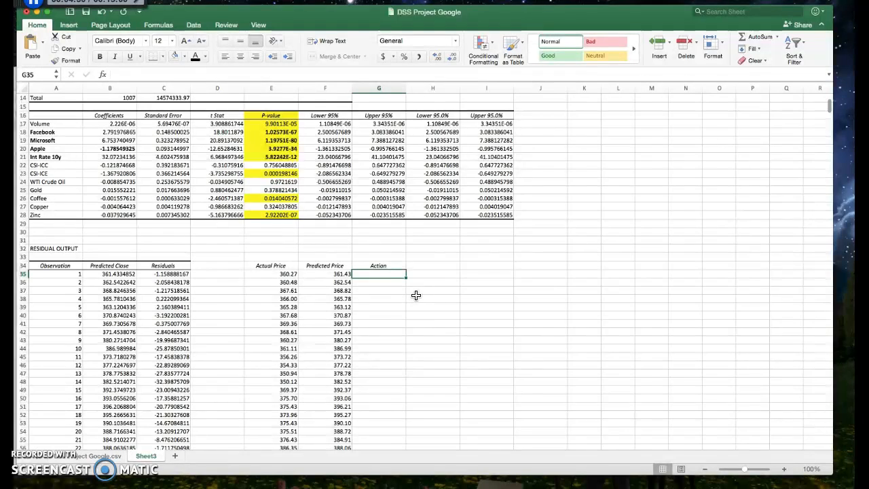
text(=IF)
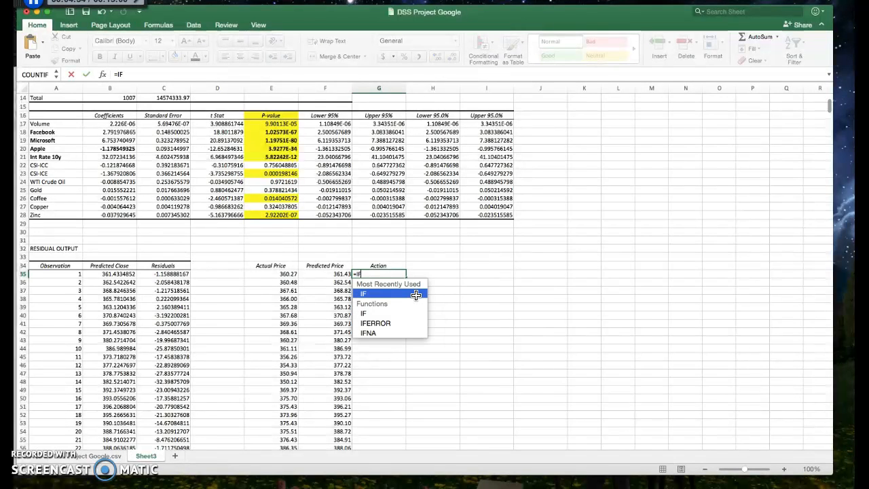
double_click(416, 295)
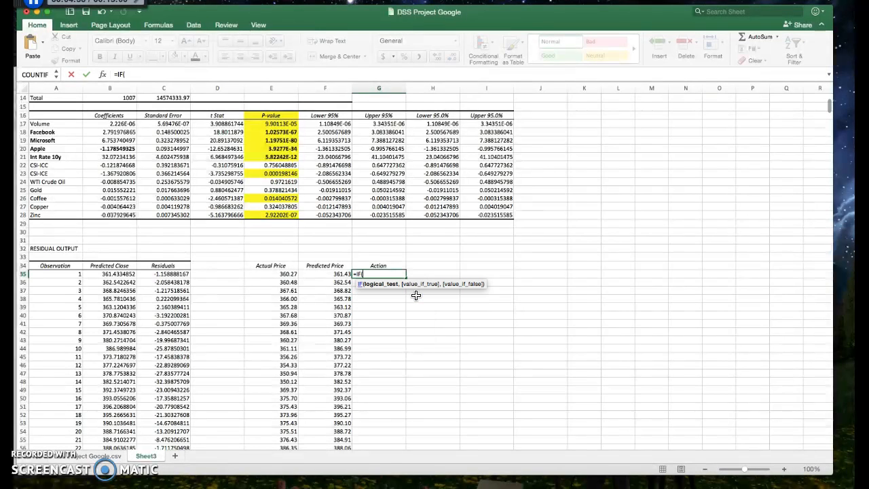
click(276, 273)
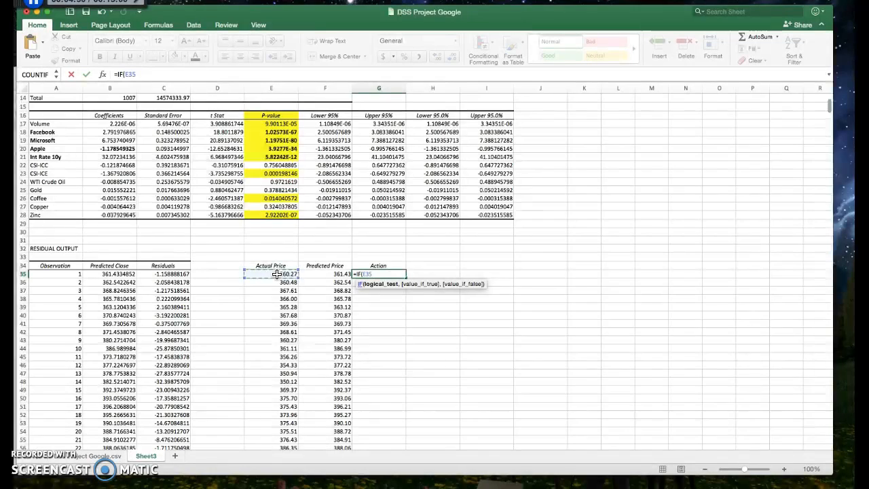
text(>)
click(335, 274)
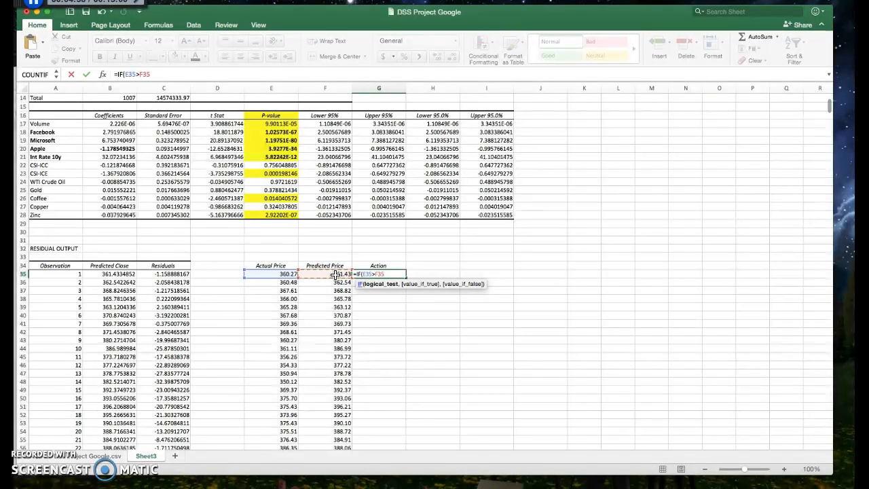
text(,"SELL")
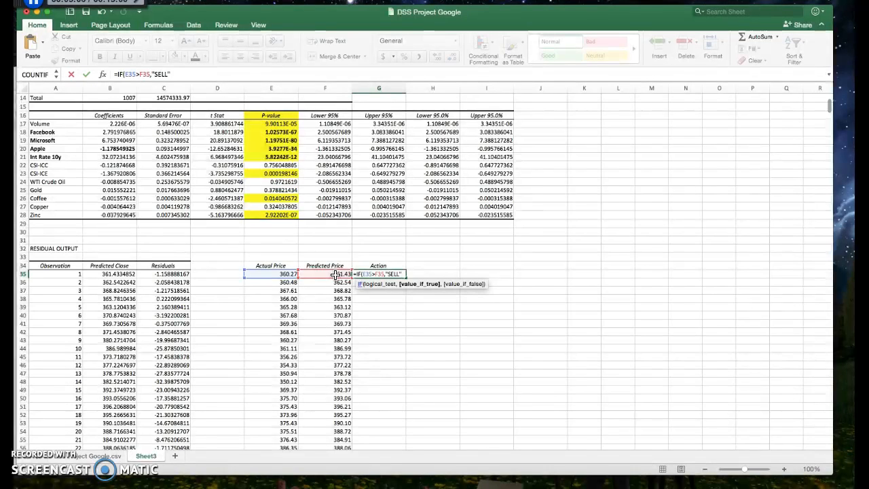
text(,)
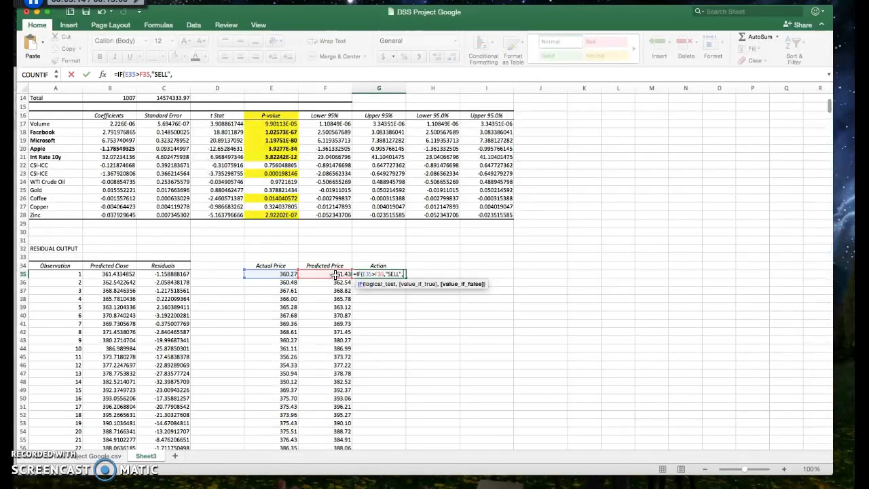
Step: Complete the G35 formula with a nested IF as the false value: IF(E35<F35,"BUY","HOLD")
text(IF)
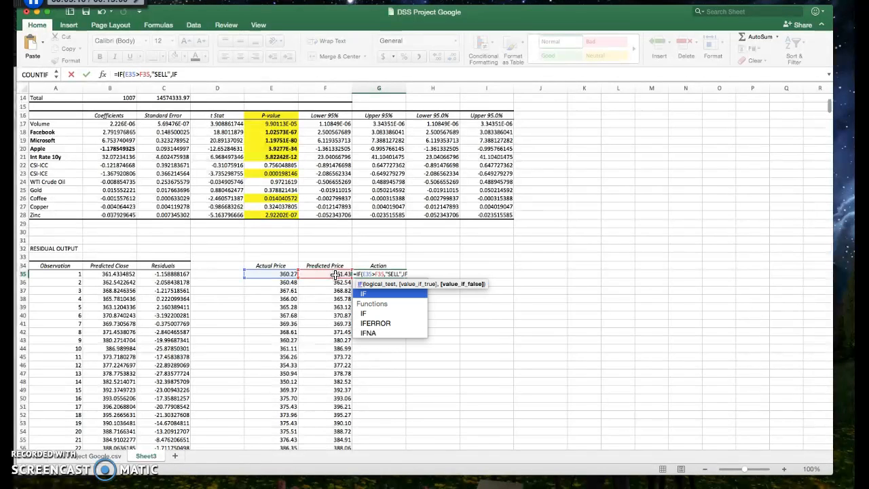
text(()
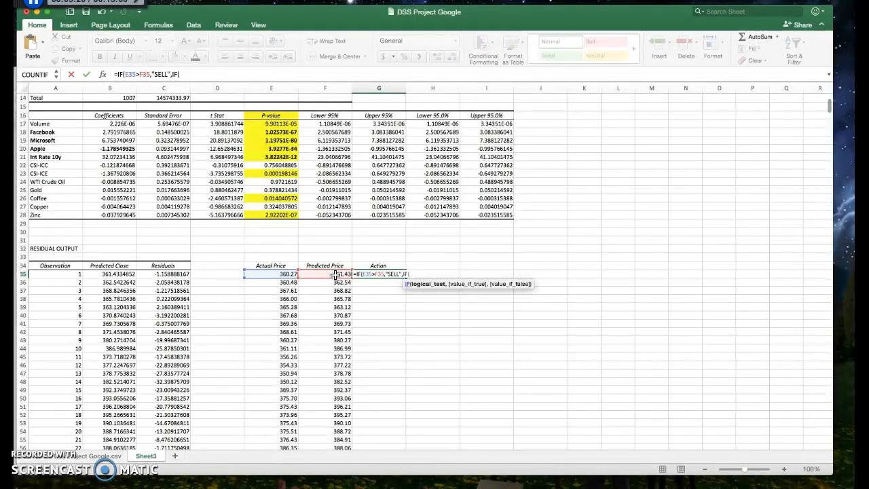
text(e35)
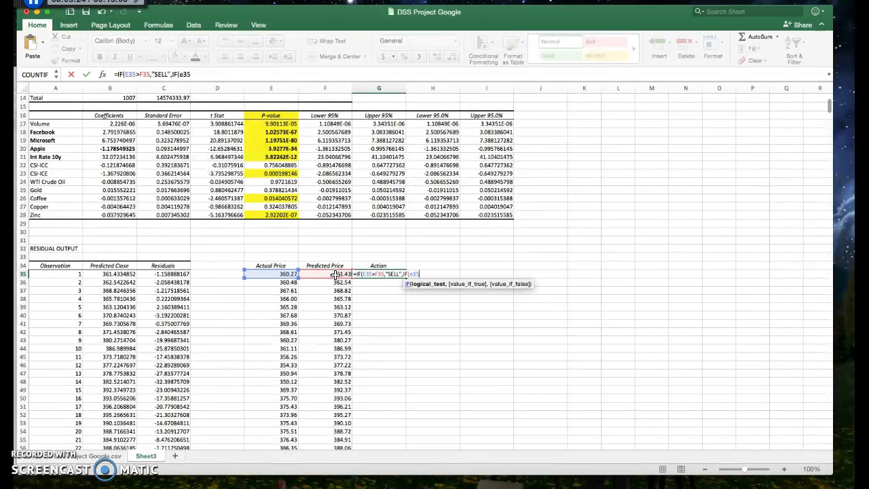
text(<f35,"BUY")
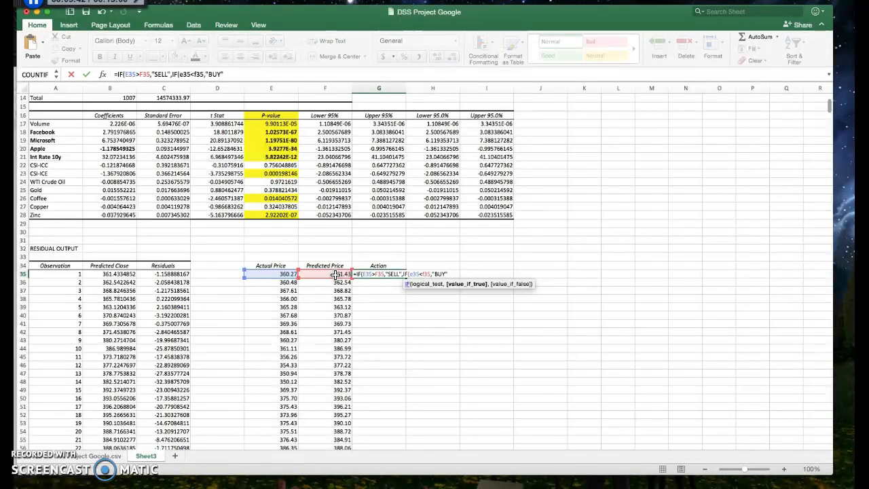
text(,"HOLD)
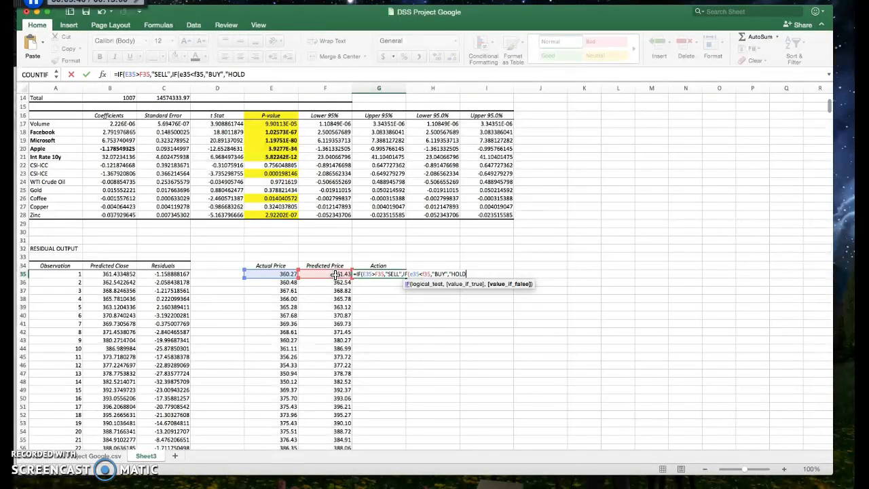
text(")))
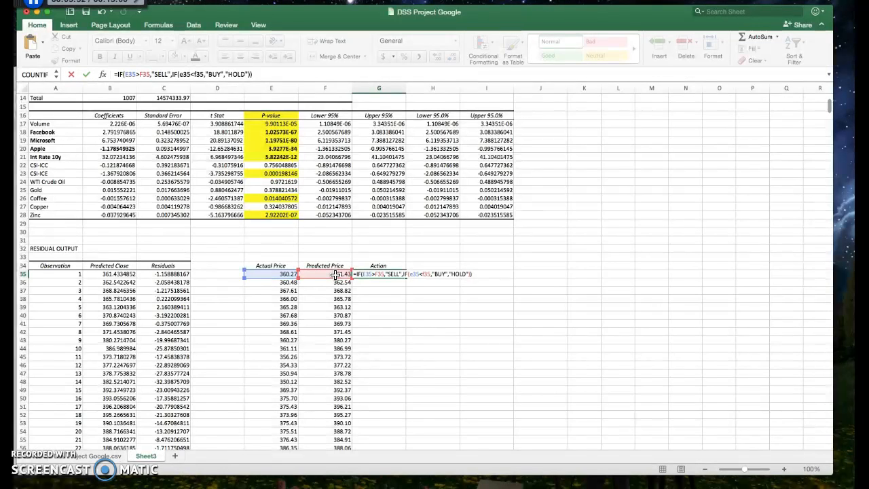
key(Return)
Step: Enlarge the sheet to 177% and examine the nested IF formula in G35 with its cell references
click(377, 273)
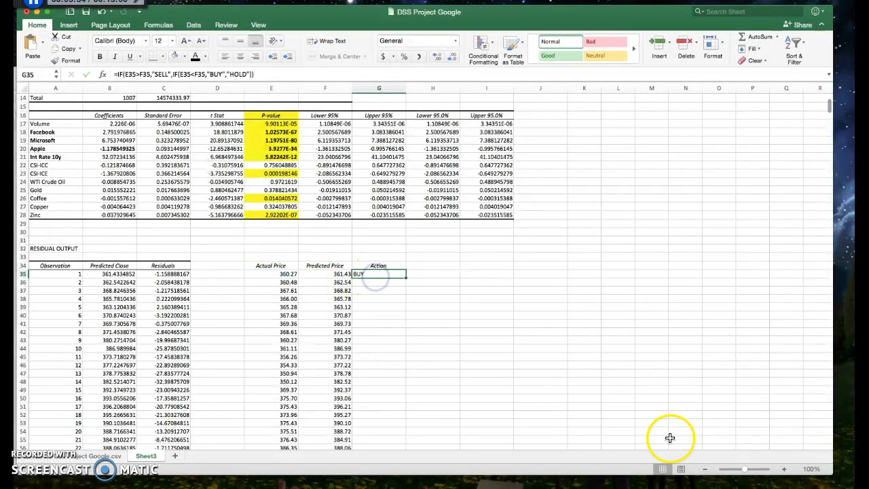
drag(745, 468, 750, 468)
scroll(627, 430, down, 1)
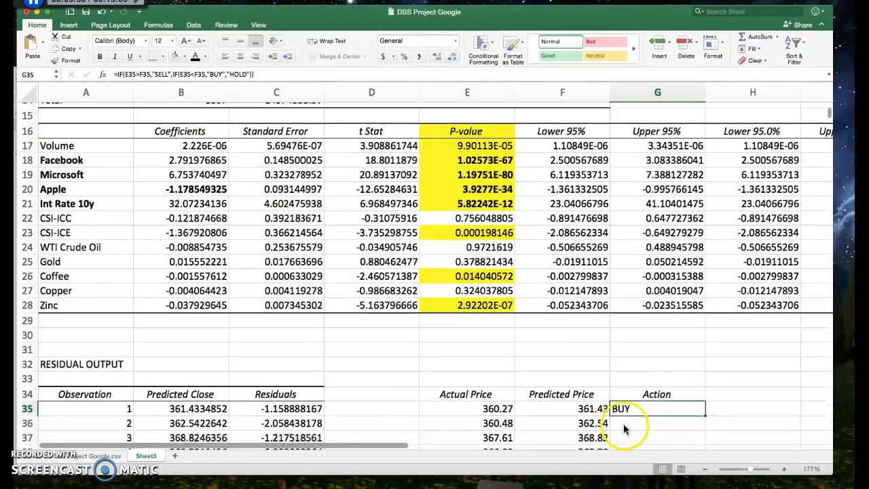
double_click(621, 408)
scroll(589, 429, down, 1)
scroll(589, 429, down, 3)
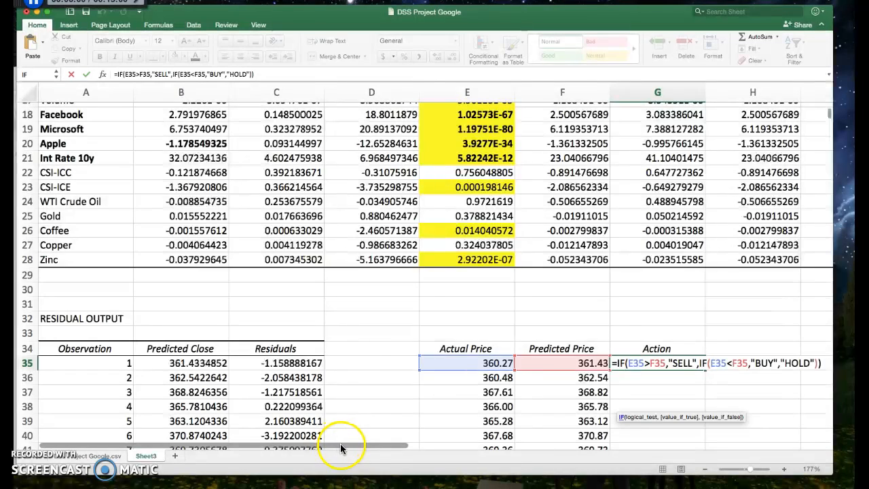
scroll(394, 445, right, 3)
scroll(395, 445, up, 1)
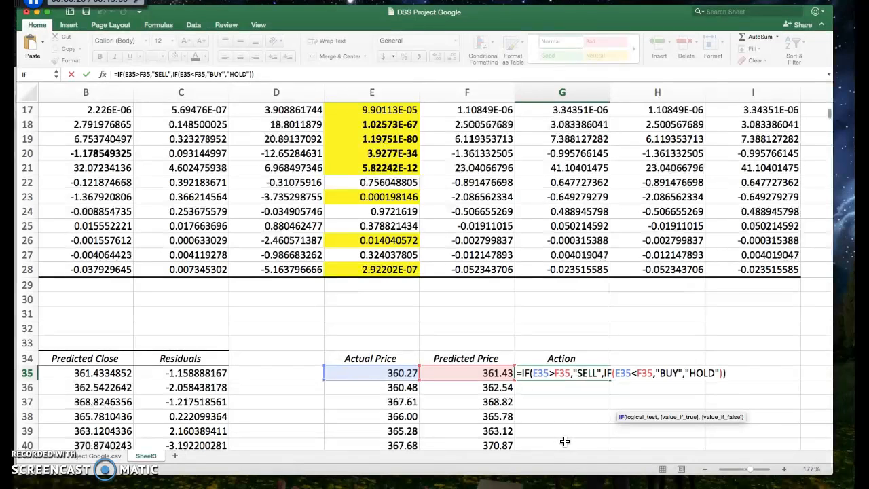
click(550, 377)
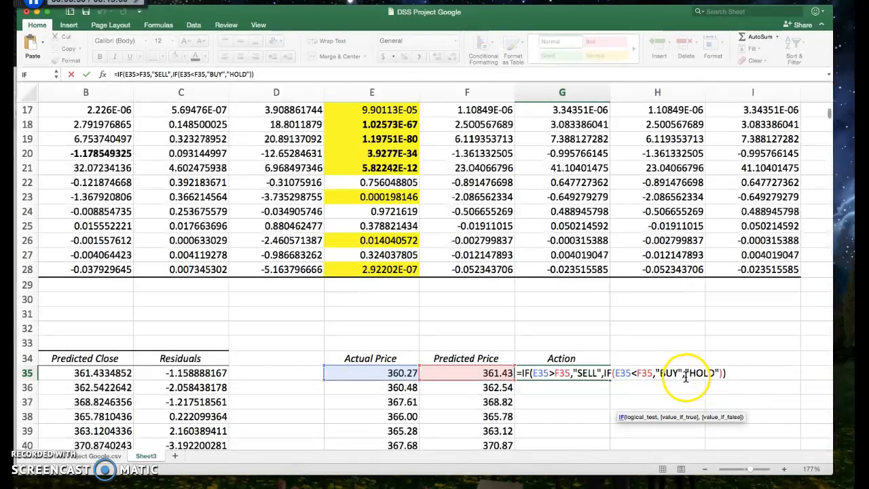
key(Return)
Step: Commit the nested IF formula in G35 and fill it down the Action column through G1042
click(535, 373)
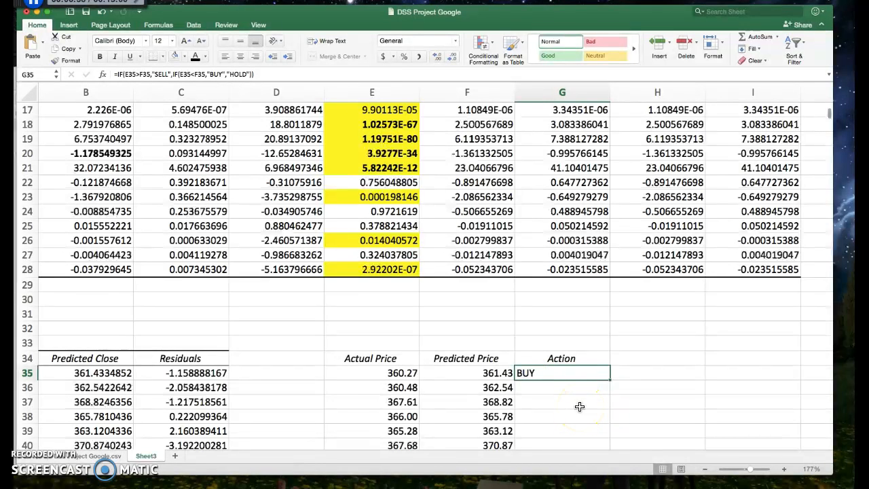
scroll(579, 406, down, 5)
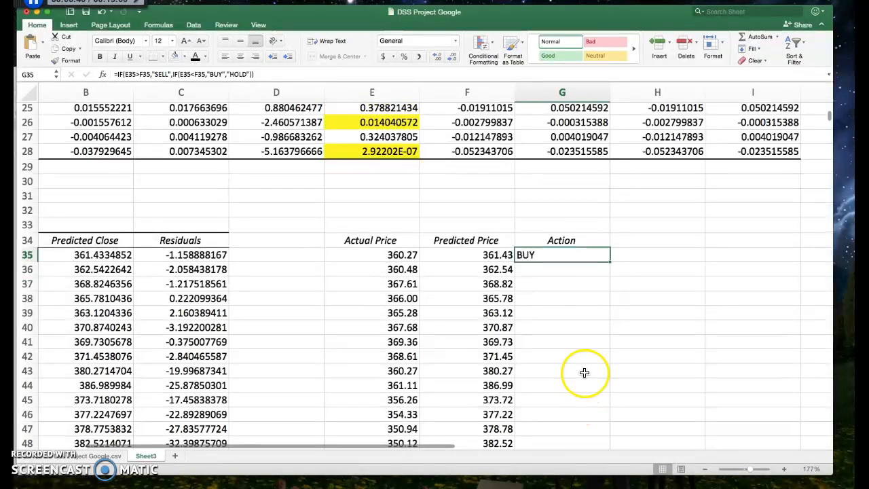
scroll(574, 275, left, 1)
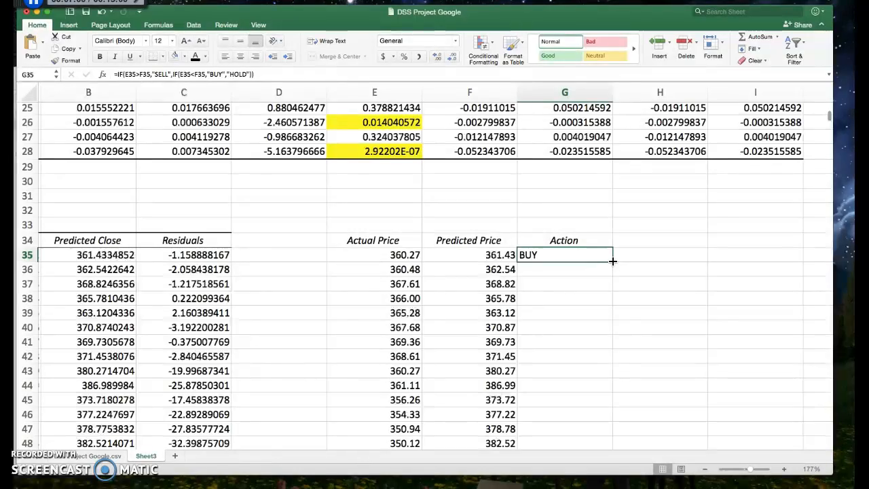
drag(608, 342, 609, 452)
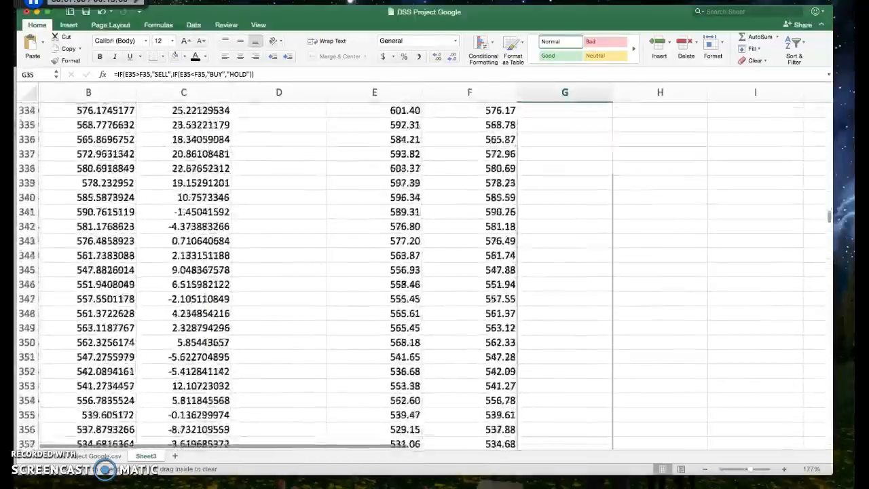
drag(609, 452, 608, 451)
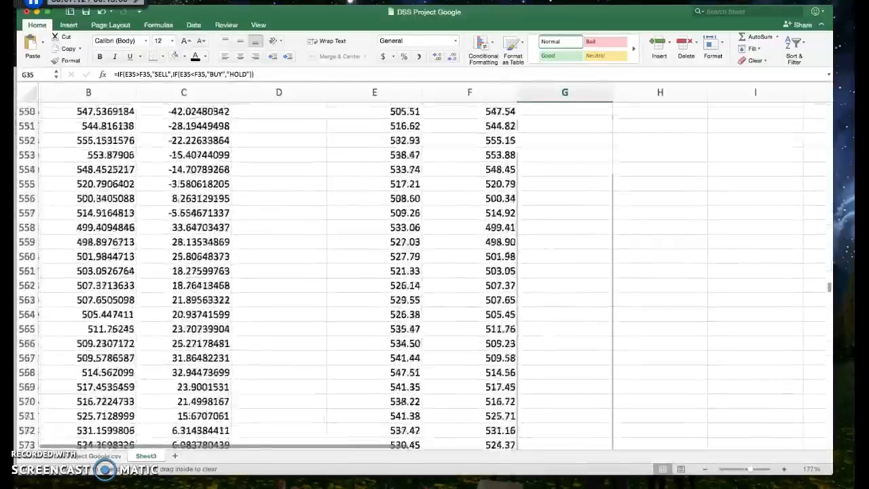
drag(609, 451, 609, 451)
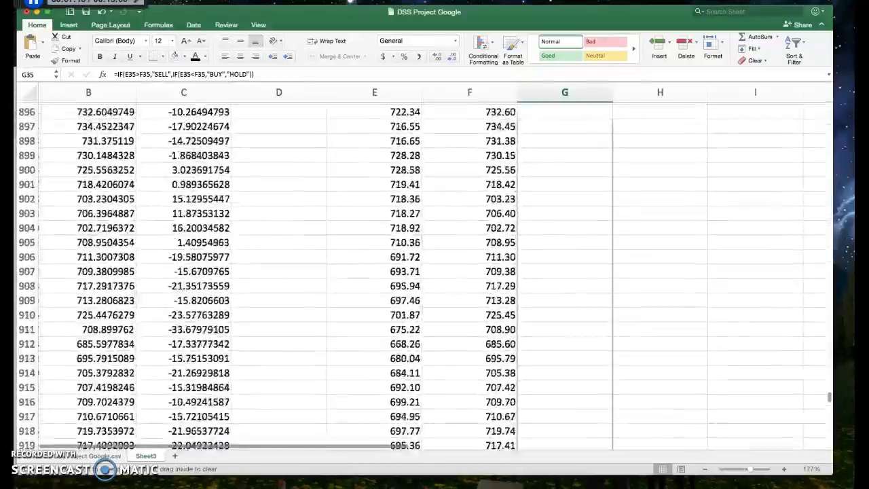
drag(609, 451, 552, 175)
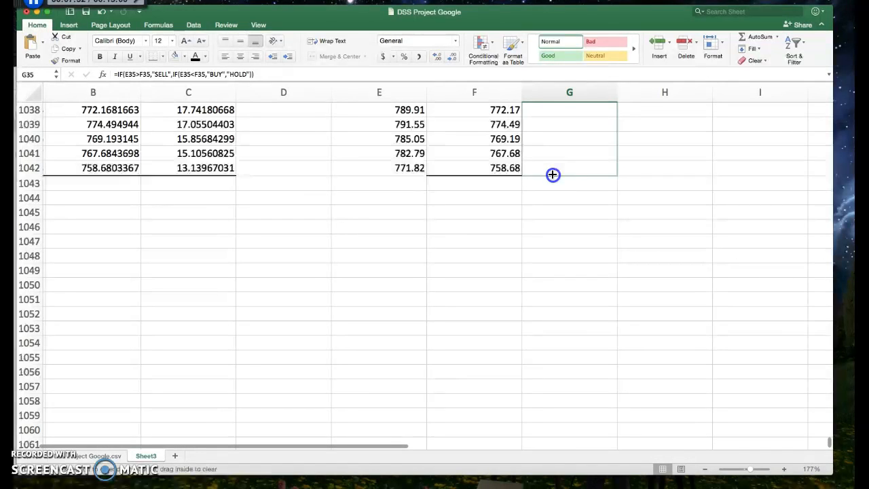
drag(552, 175, 553, 175)
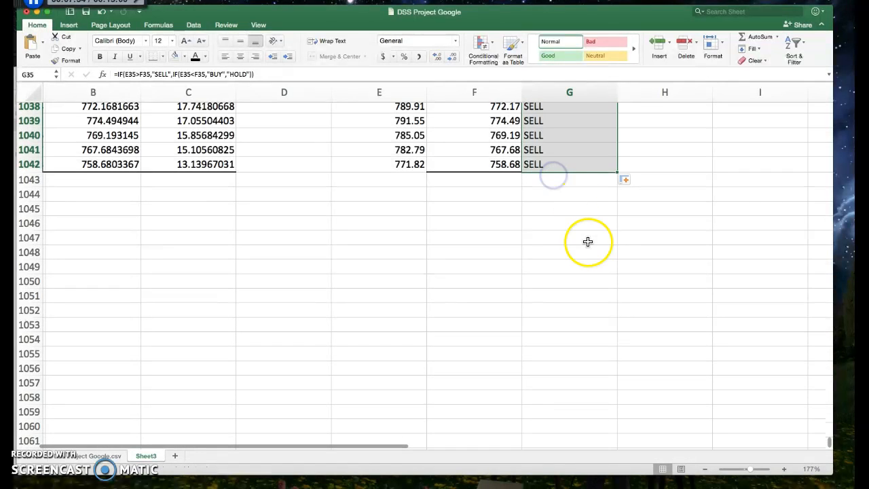
Step: Center the Action values in G35:G1042 horizontally
scroll(557, 254, up, 5)
scroll(549, 278, up, 20)
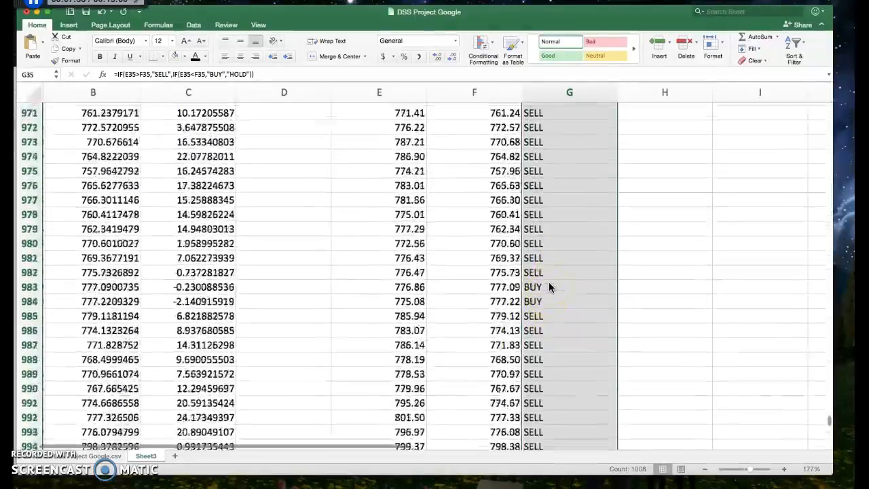
scroll(549, 285, up, 20)
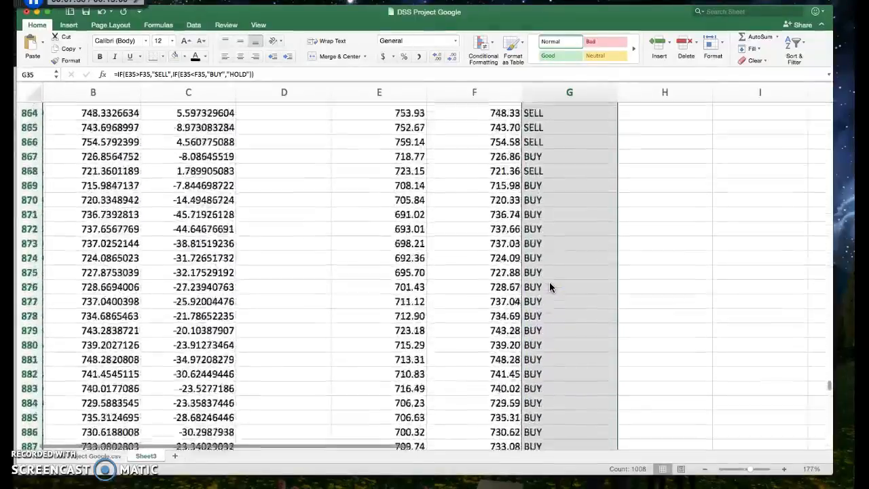
scroll(550, 286, up, 20)
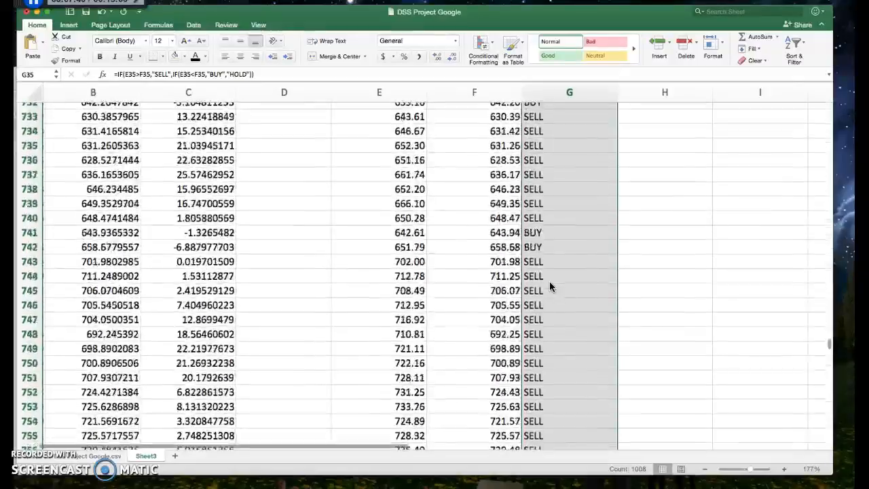
scroll(550, 287, up, 20)
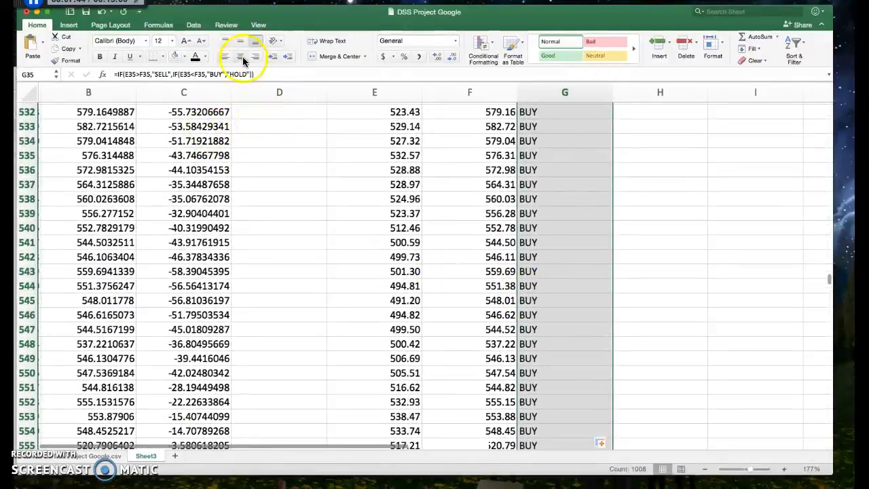
click(240, 57)
click(576, 272)
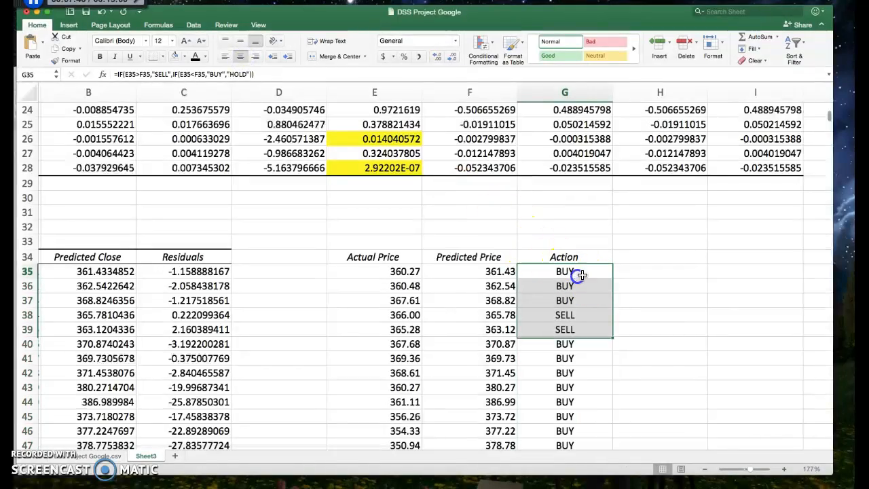
Step: Examine the copied Action formulas in G35:G47 against the actual and predicted prices in their rows
scroll(587, 270, down, 3)
scroll(586, 270, down, 2)
scroll(587, 269, up, 6)
click(655, 234)
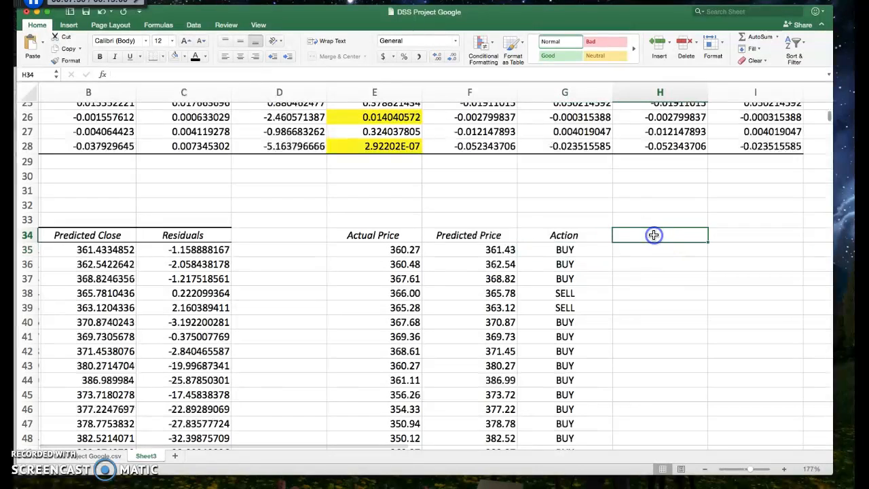
click(580, 249)
click(562, 264)
click(562, 278)
click(559, 292)
click(562, 308)
click(562, 322)
click(562, 336)
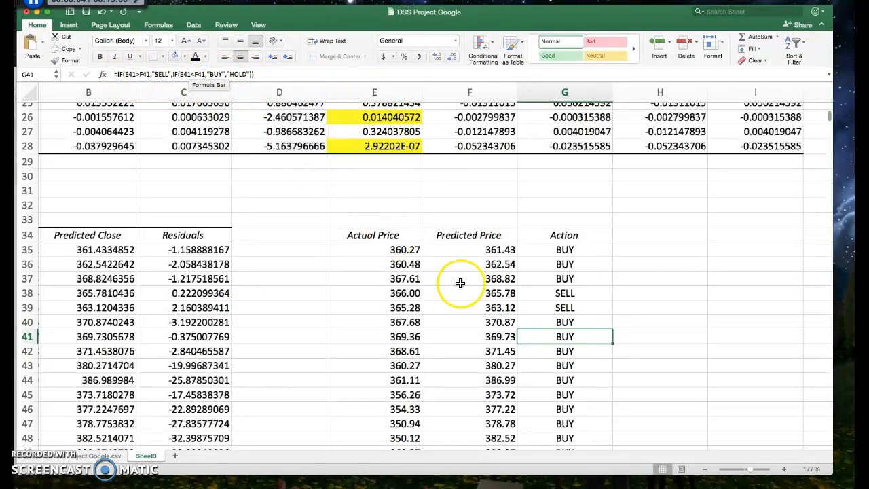
click(563, 351)
click(564, 365)
click(564, 380)
click(563, 394)
click(564, 409)
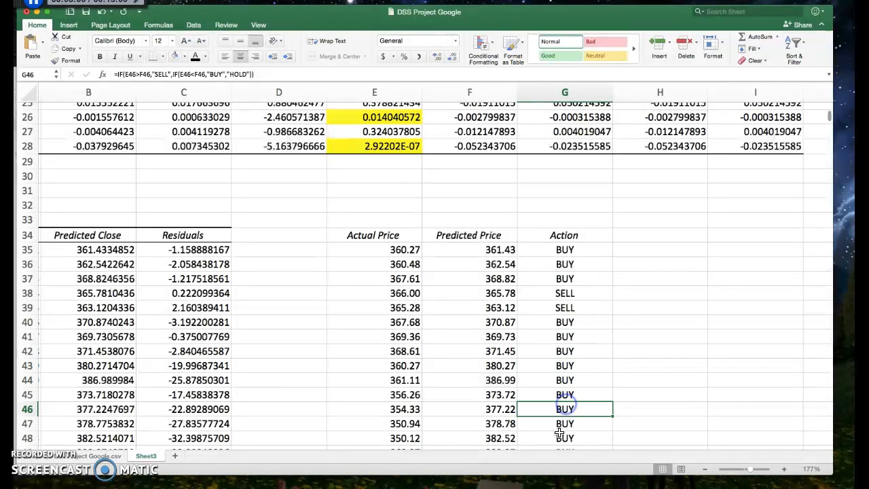
click(562, 424)
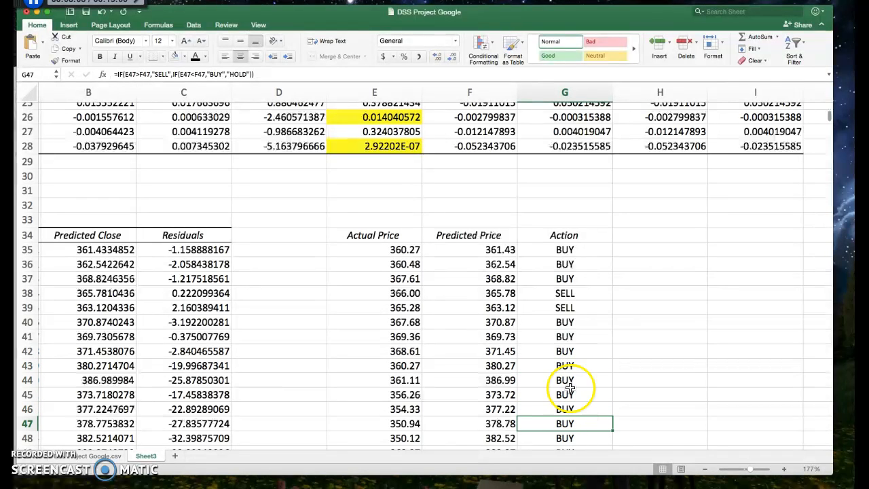
click(564, 351)
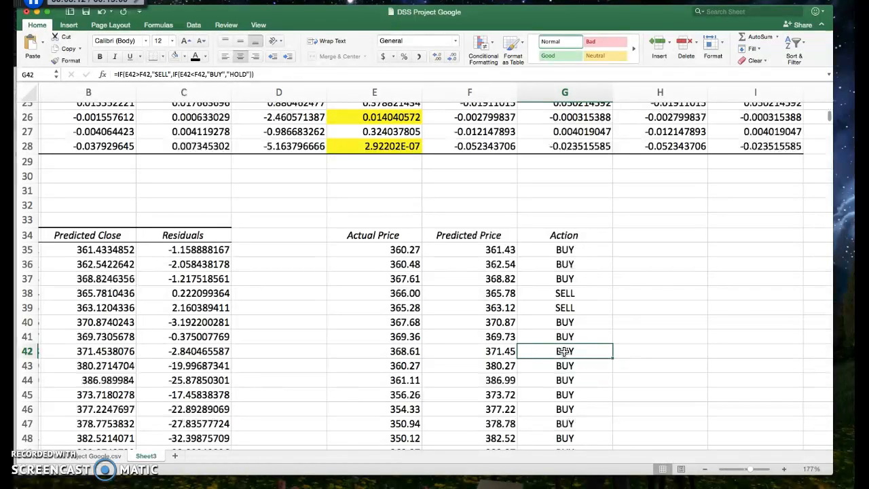
click(564, 423)
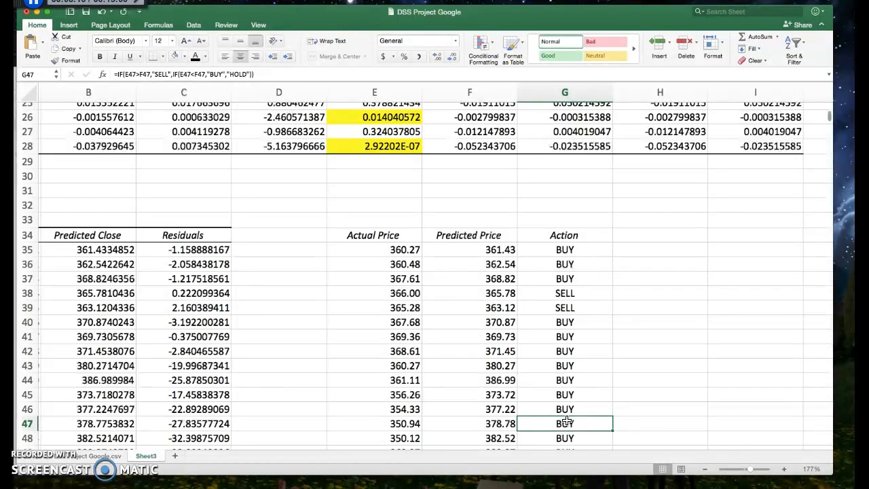
Step: Enter the heading "Summary Table" in H34 with the labels BUY=, SELL= and HOLD= in H35:H37
click(679, 239)
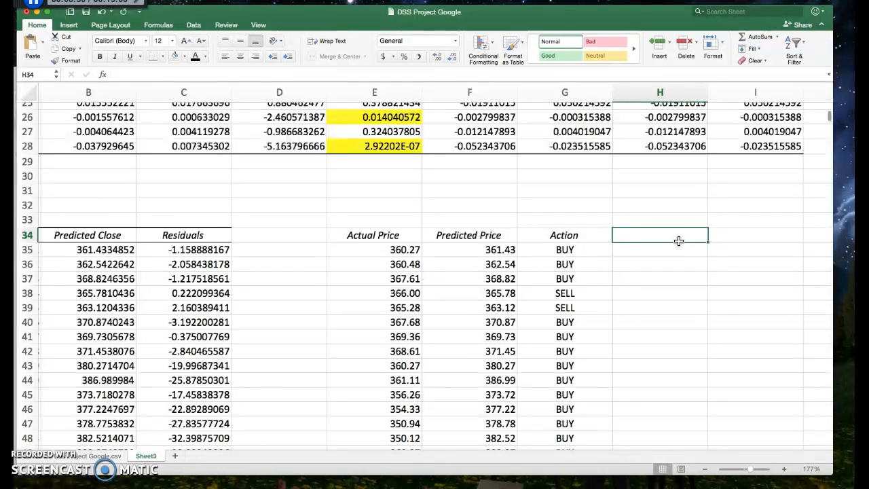
text(Summary Table)
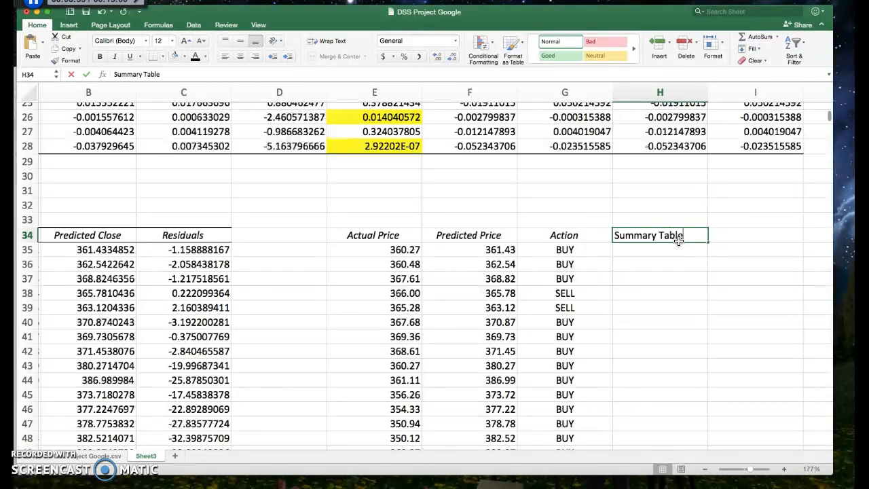
key(Tab)
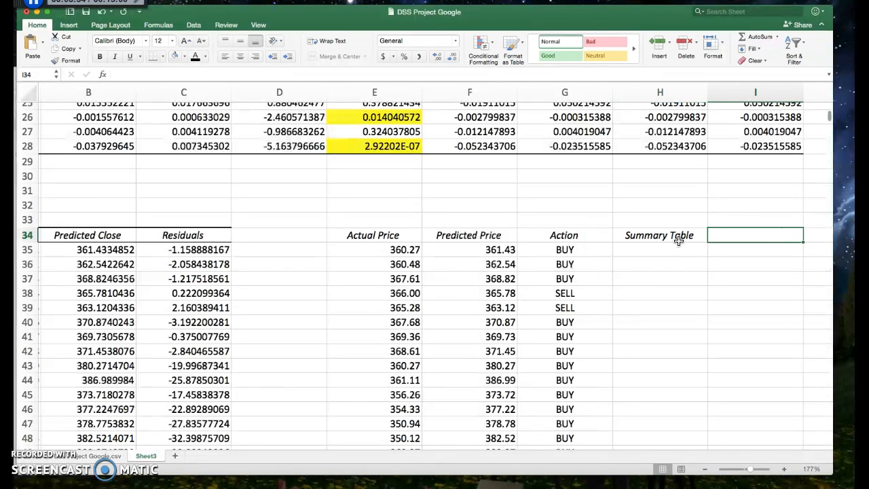
click(649, 252)
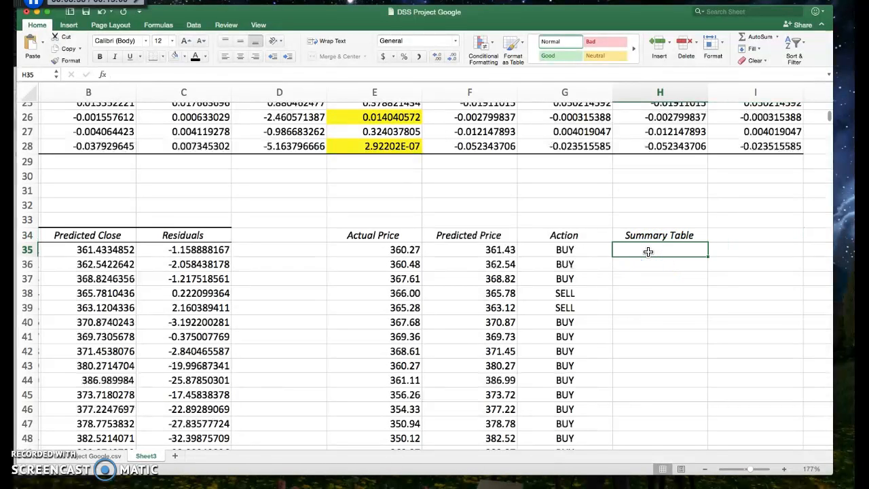
text(BUY=)
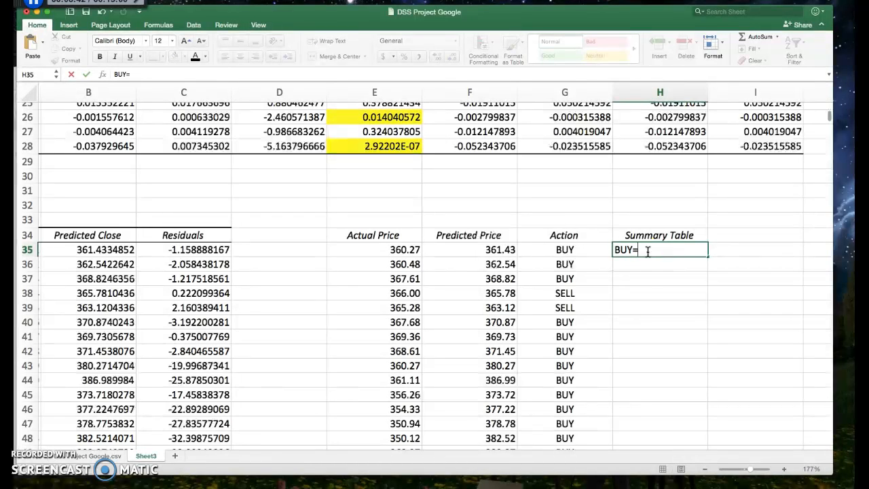
click(638, 264)
text(SELL=)
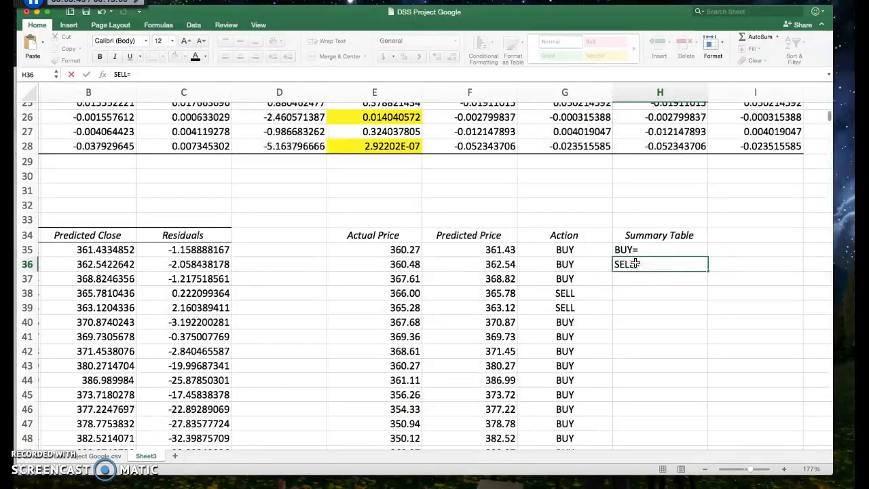
click(635, 278)
text(HOL)
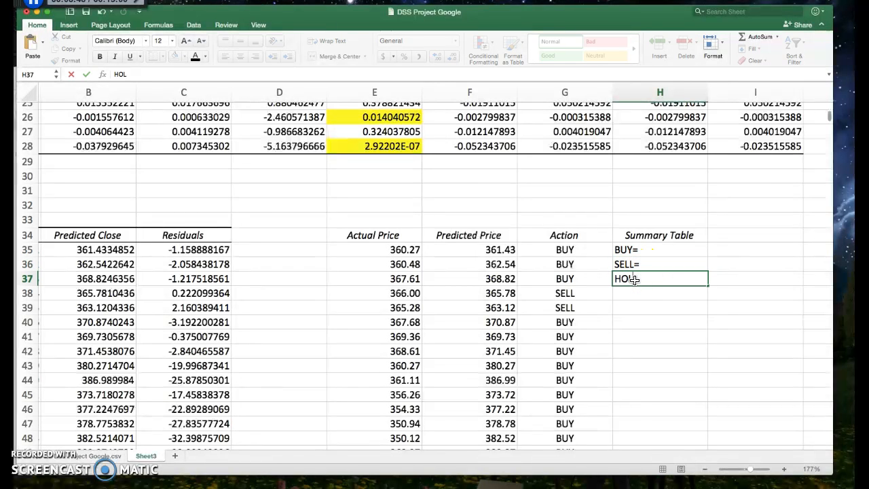
text(D=)
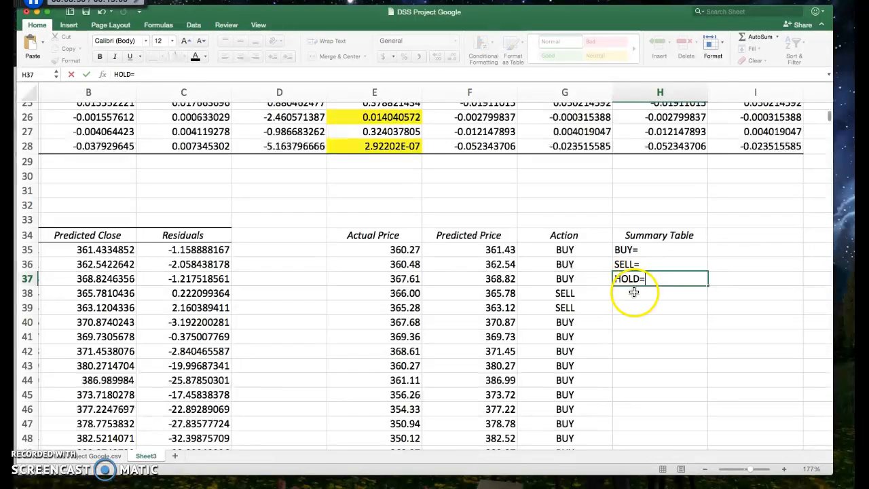
key(Return)
Step: Start a COUNTIF formula in I35, beside the BUY= label, and reopen the incomplete entry for editing
click(741, 250)
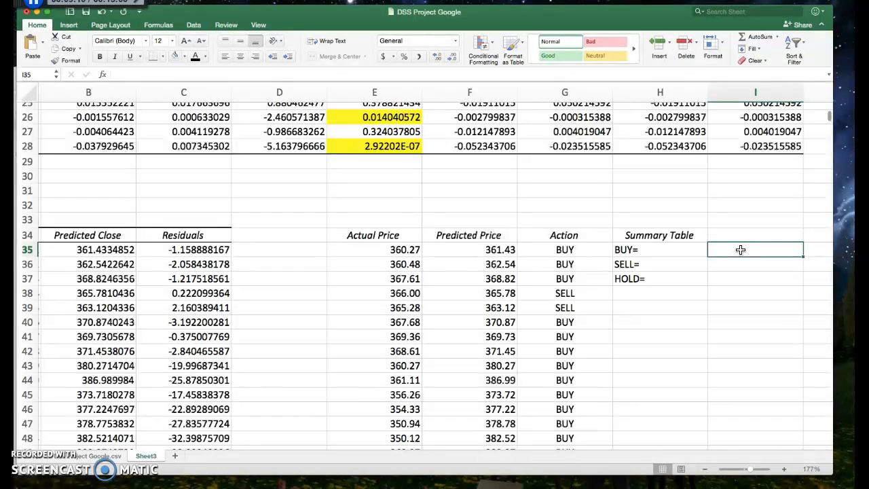
text(=)
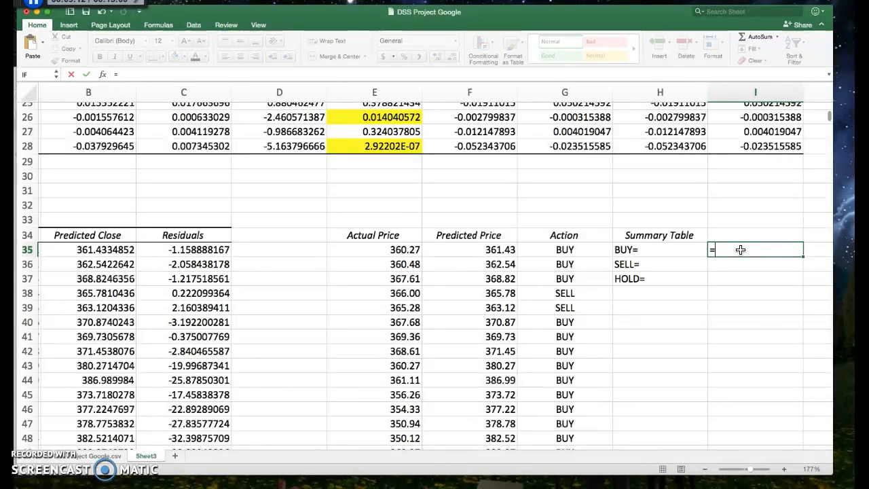
text(COUNTIF)
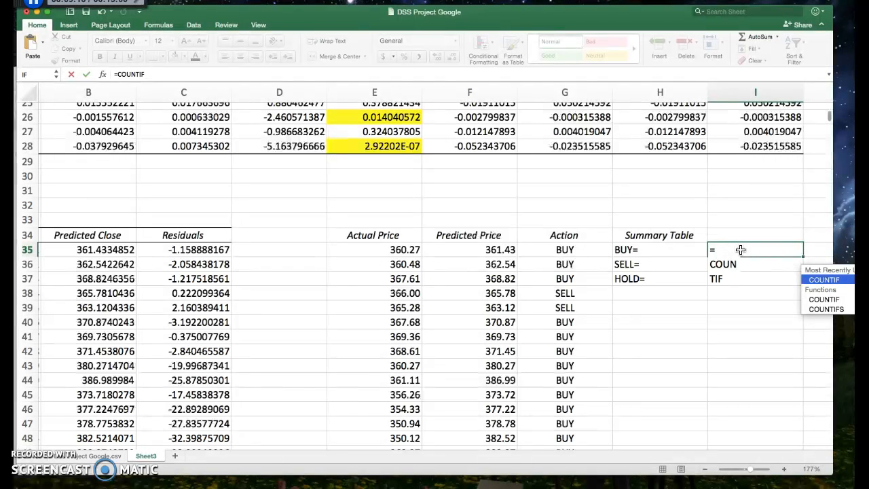
key(Return)
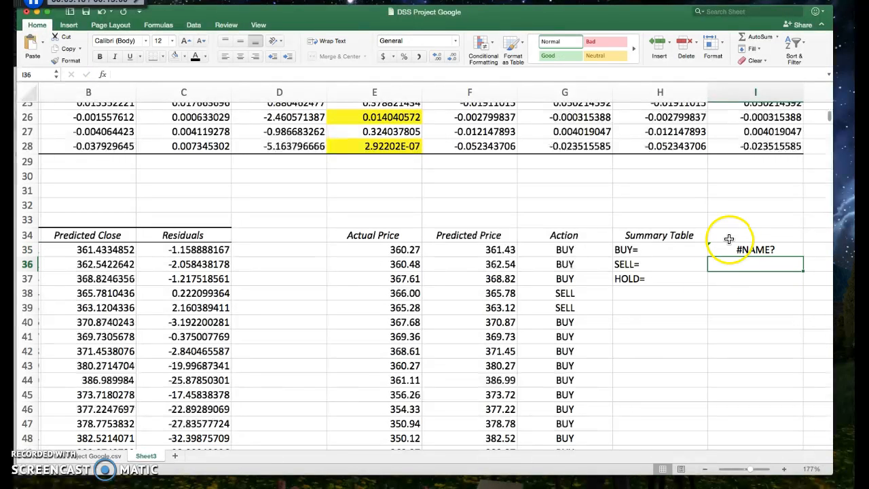
drag(400, 446, 582, 446)
click(454, 254)
click(161, 74)
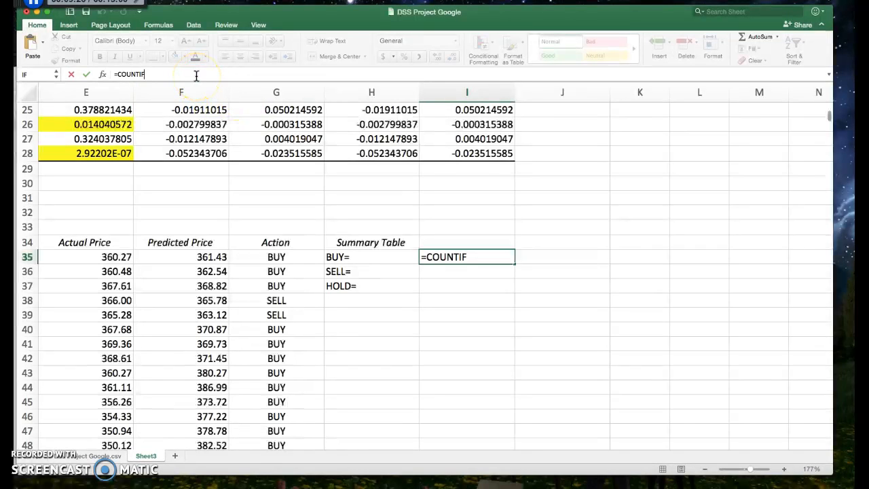
Step: Set the range argument of the COUNTIF formula in I35 to the Action values in G35:G1042
text(()
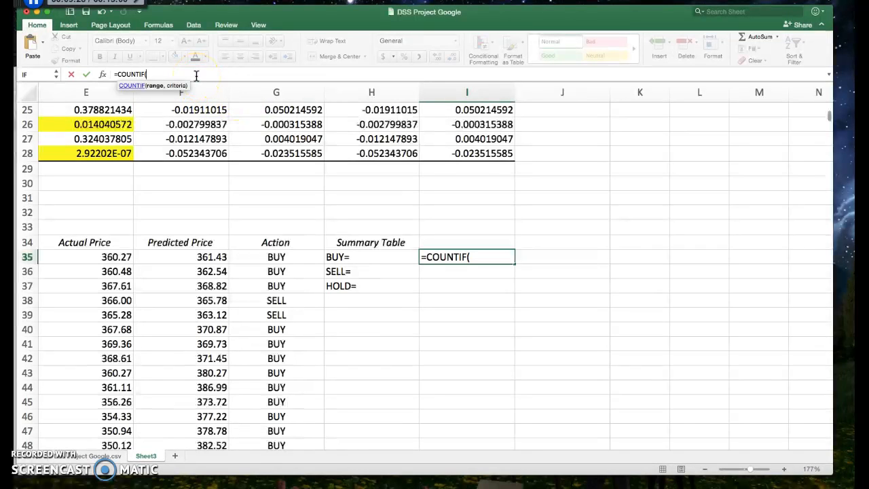
click(274, 256)
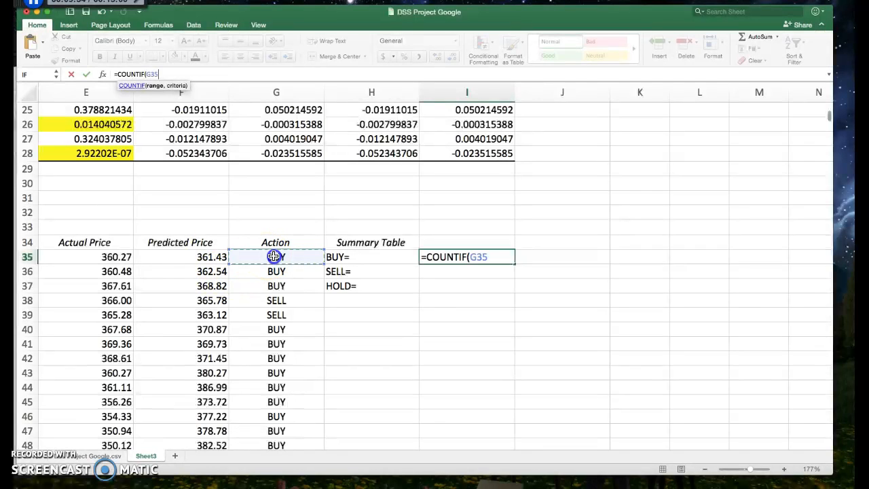
scroll(273, 256, down, 20)
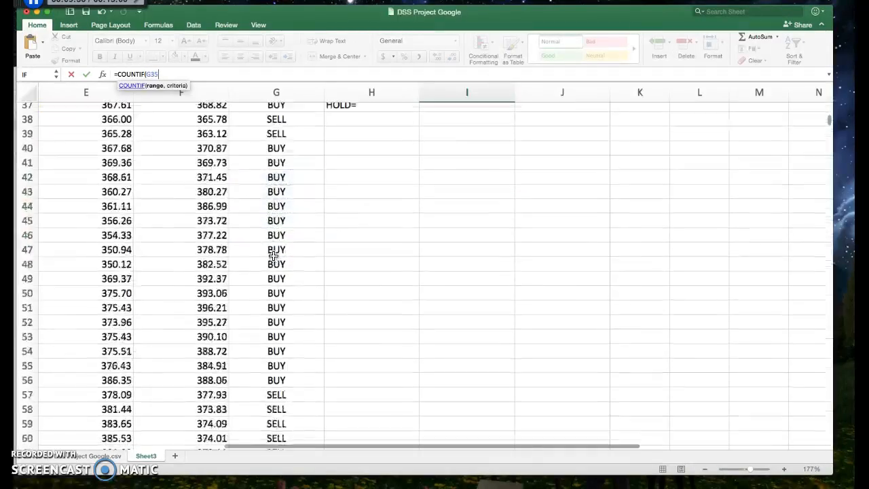
scroll(274, 256, down, 20)
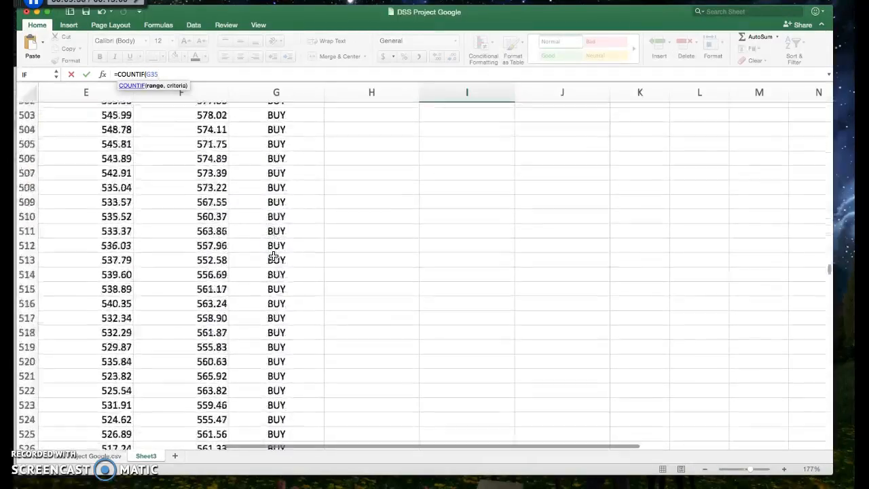
scroll(277, 224, up, 10)
scroll(285, 204, up, 5)
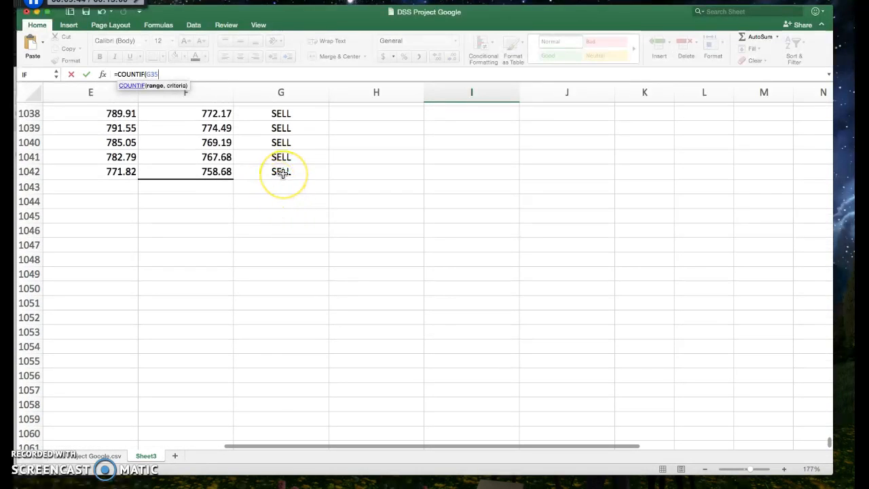
shift+click(282, 173)
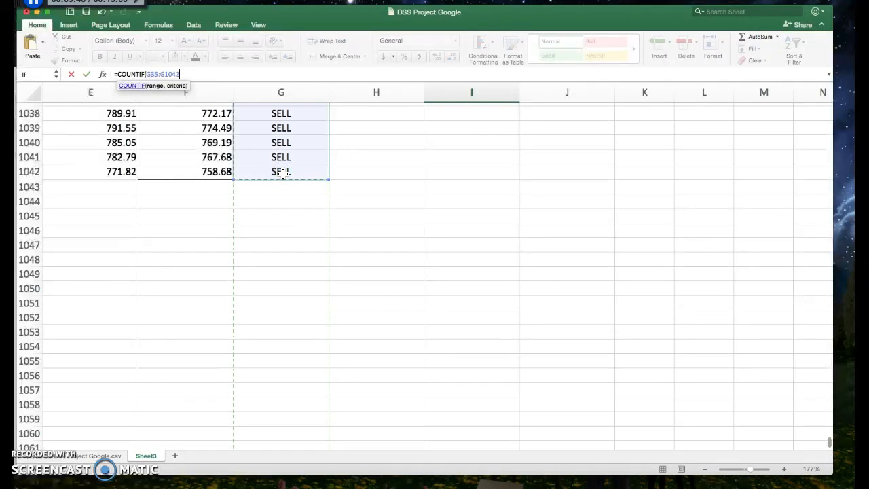
Step: Complete the formula in I35 with the criterion "BUY" and commit =COUNTIF(G35:G1042,"BUY")
text(,)
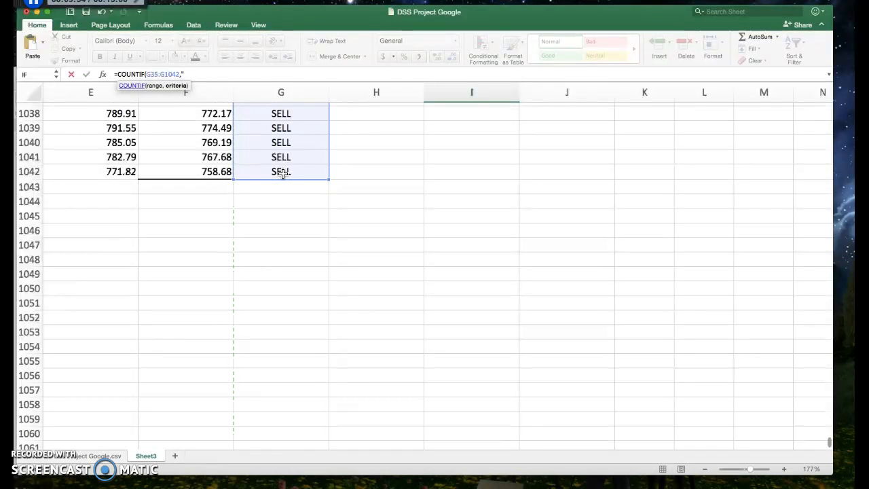
scroll(283, 173, up, 20)
scroll(283, 173, up, 20)
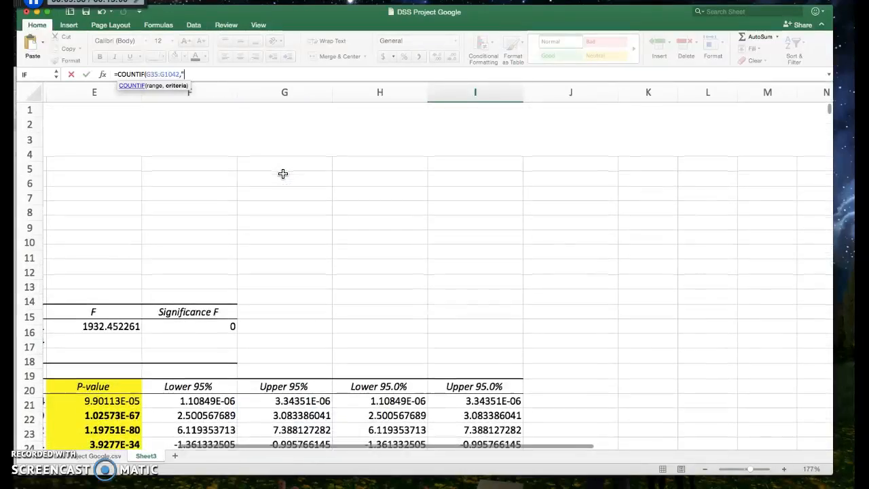
scroll(283, 174, down, 15)
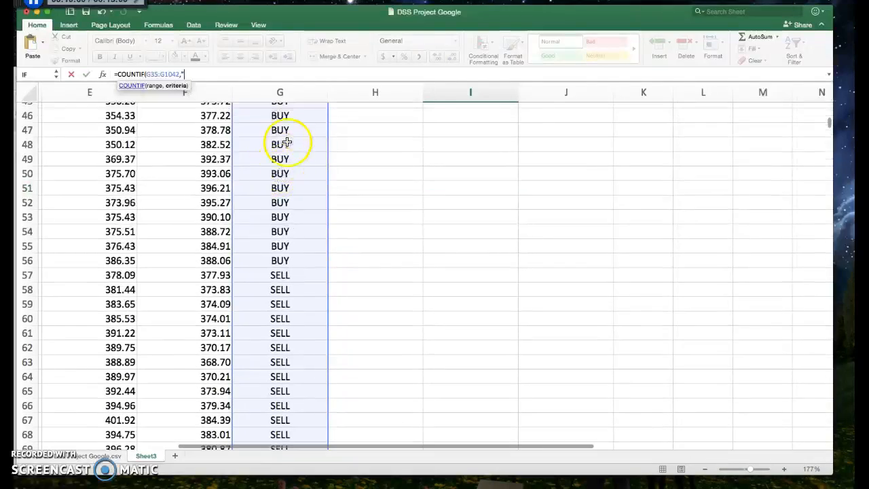
scroll(310, 140, down, 2)
scroll(330, 174, up, 9)
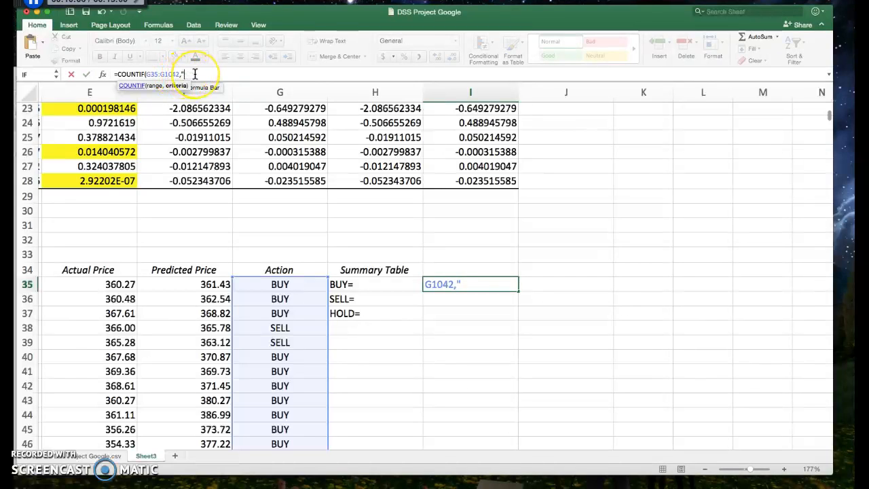
text(BUY)
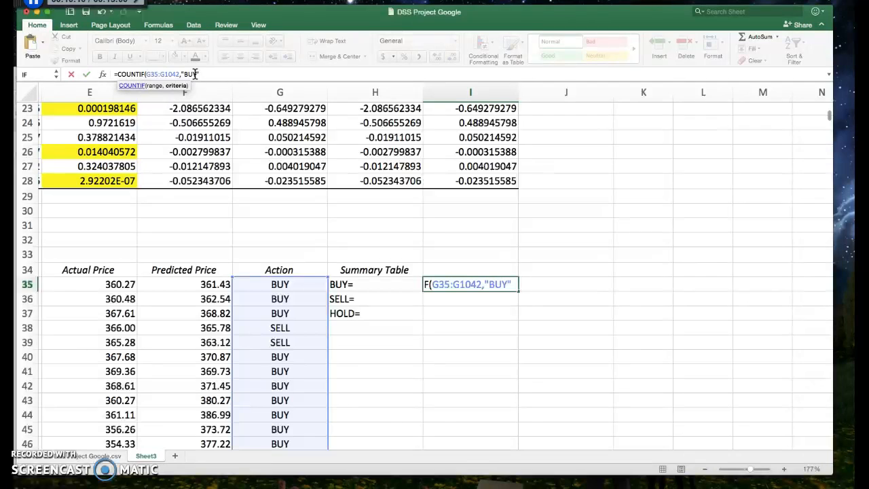
text())
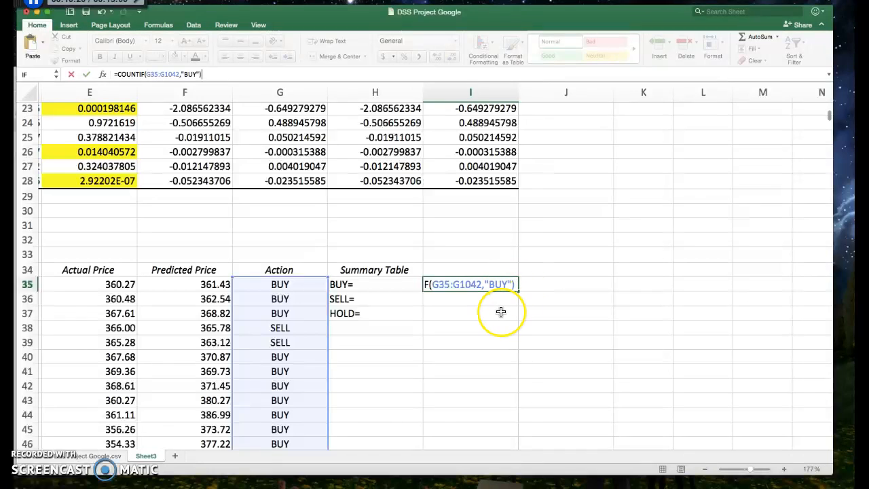
key(Return)
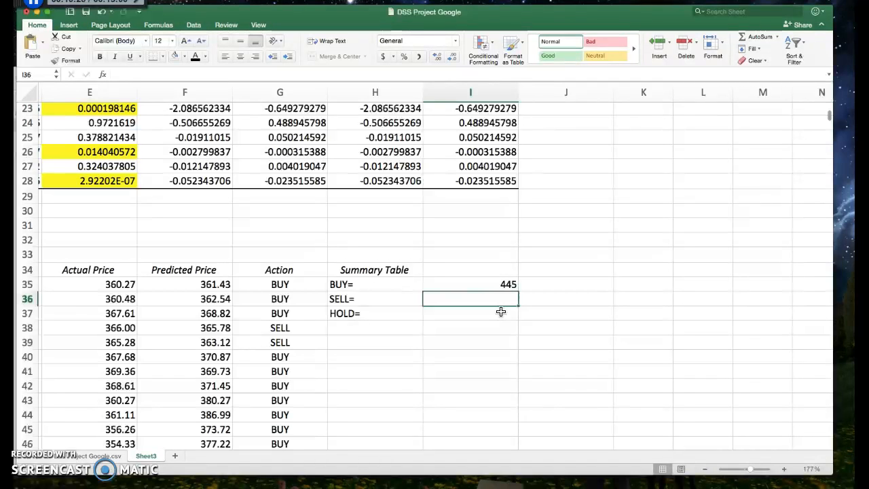
Step: Examine the range argument of the BUY count formula in I35 and leave the formula as it was
click(494, 284)
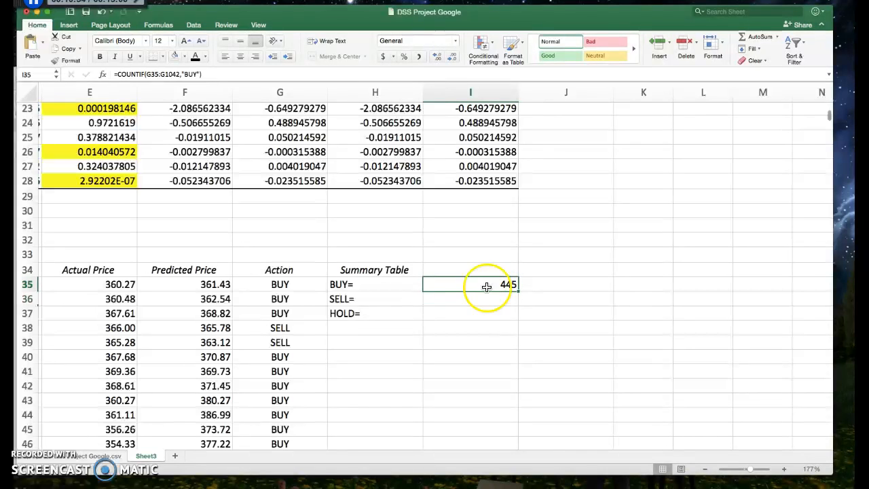
click(177, 74)
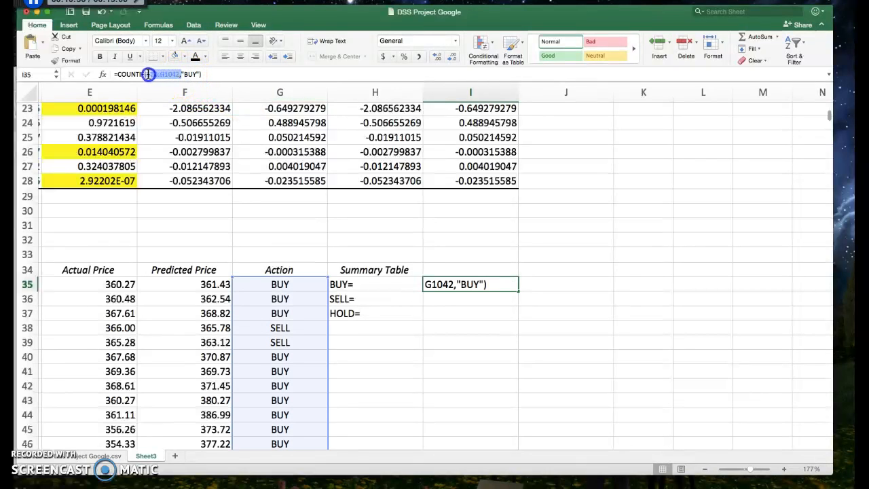
drag(146, 74, 181, 74)
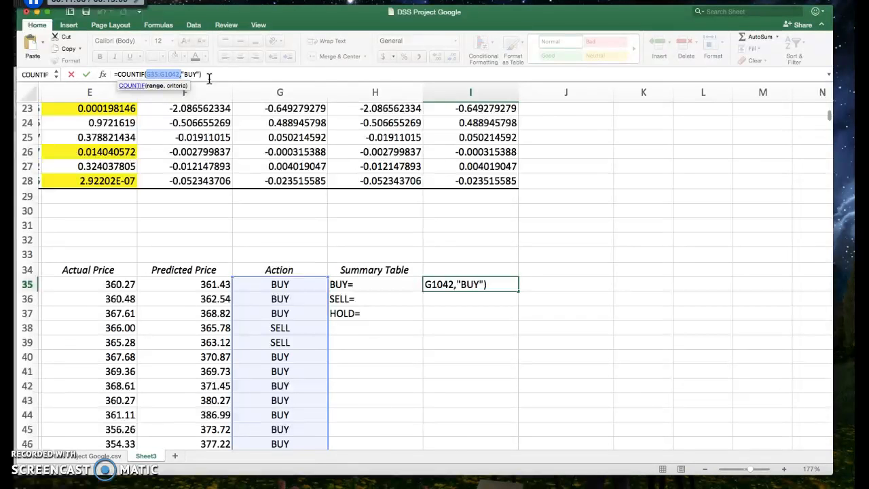
click(438, 301)
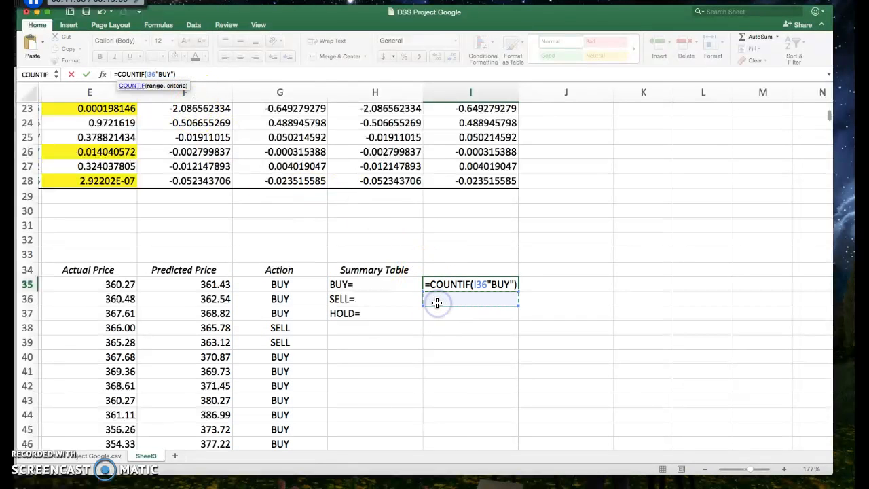
key(Return)
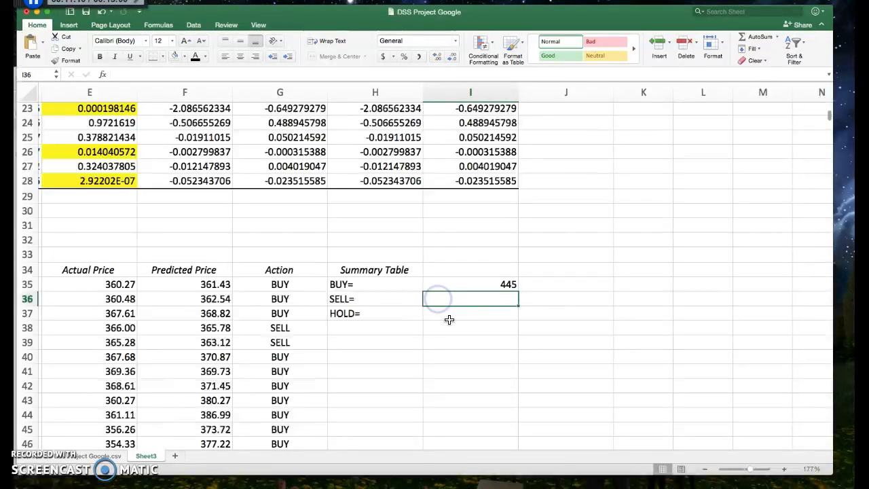
Step: Enter =COUNTIF(G35:G1042,"SELL") in I36 to count the SELL actions
text(=C)
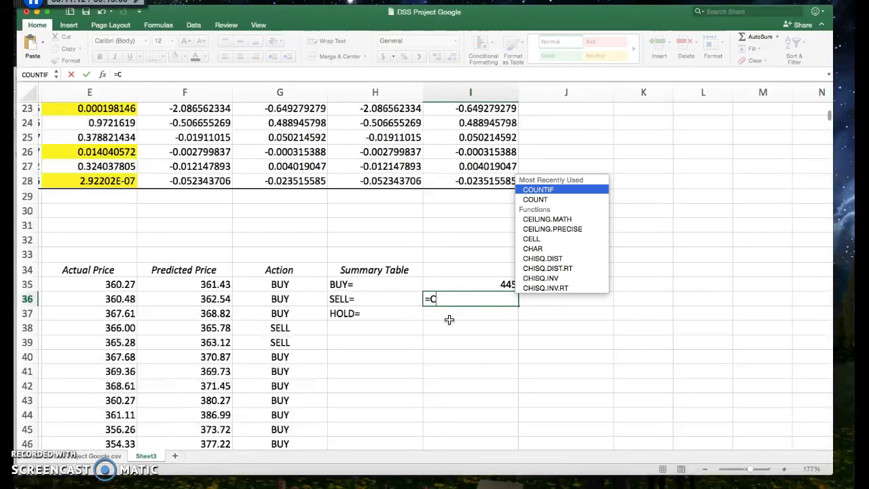
text(OUNTIF()
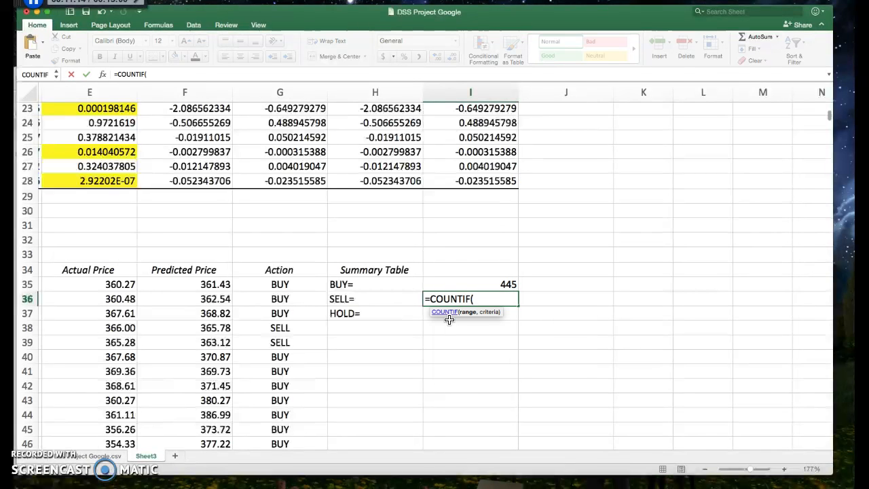
text(g35)
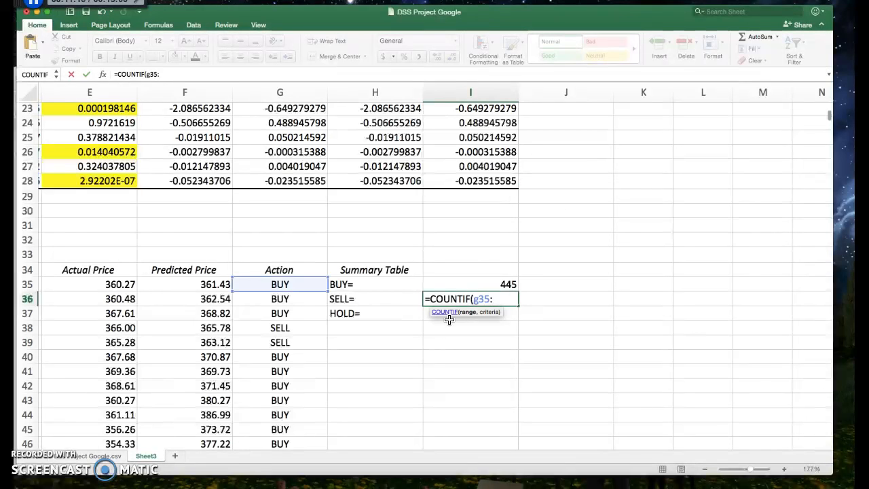
text(:G)
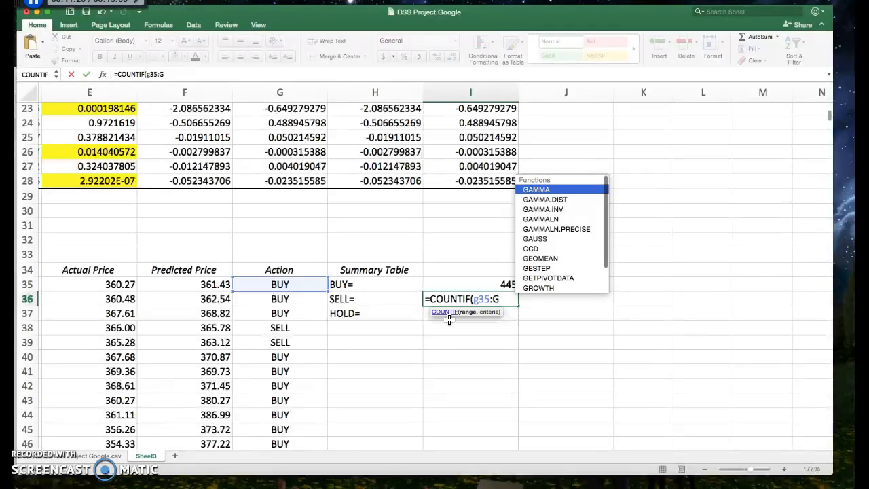
text(104)
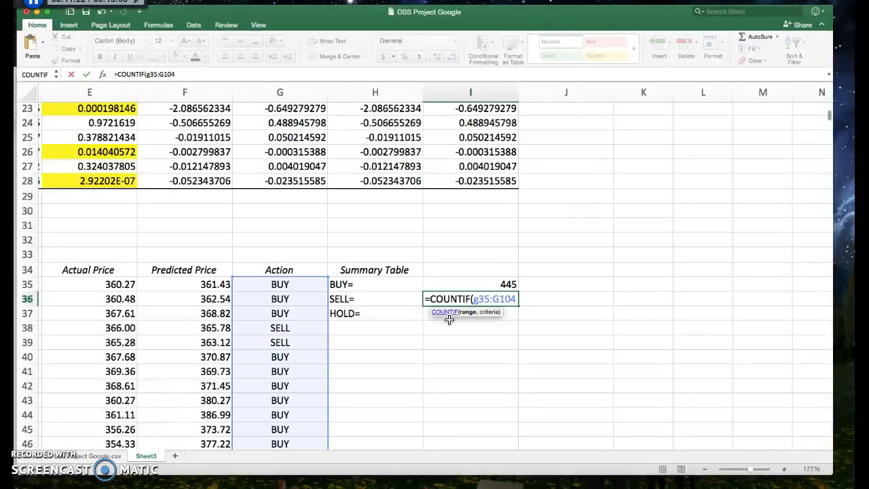
text(2,"SELL")
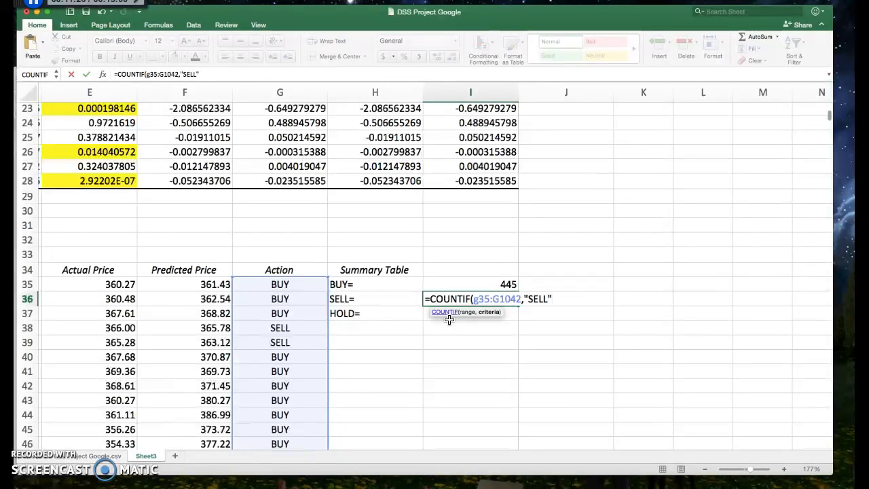
text())
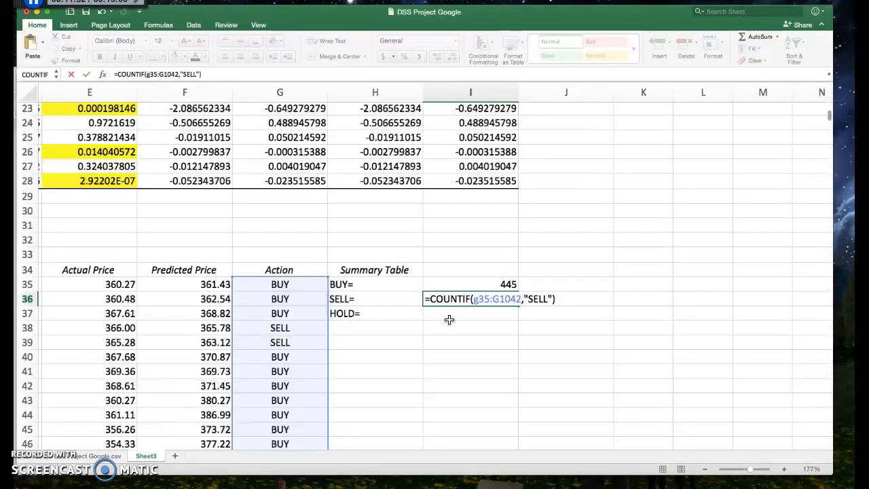
key(Return)
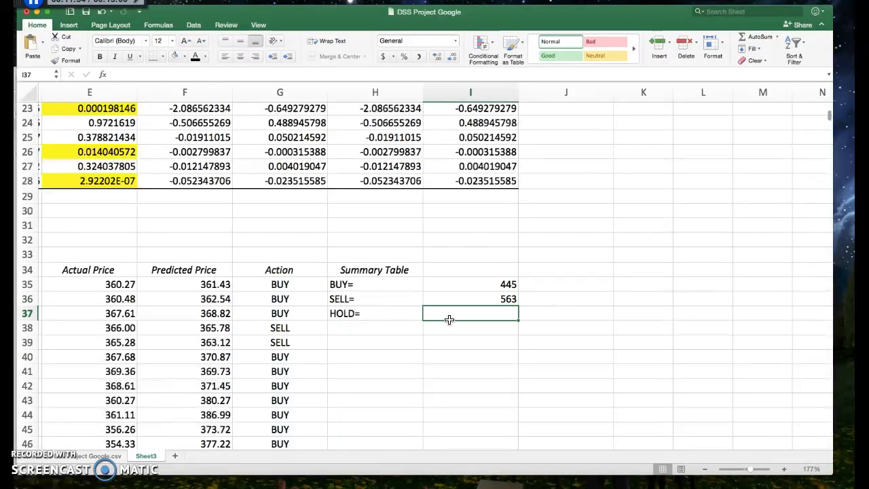
Step: Fill the SELL count formula from I36 down to the HOLD= row in I37 and check the copied references
click(475, 296)
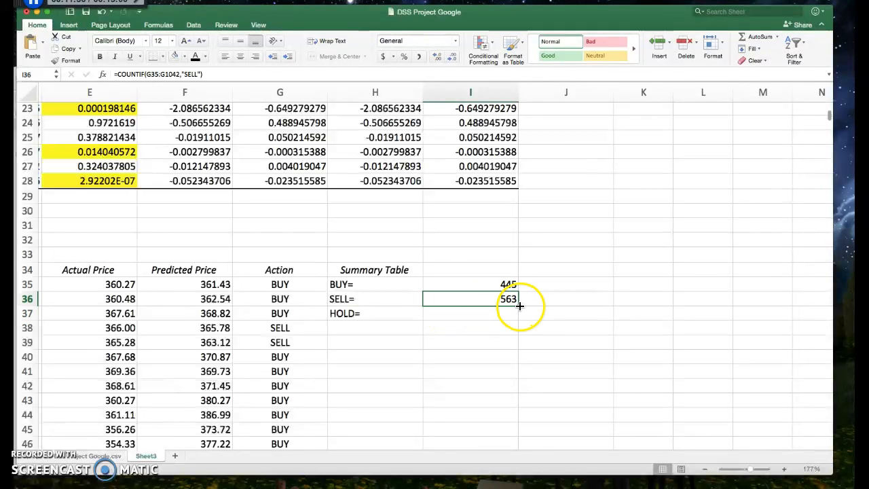
drag(519, 305, 519, 316)
click(549, 312)
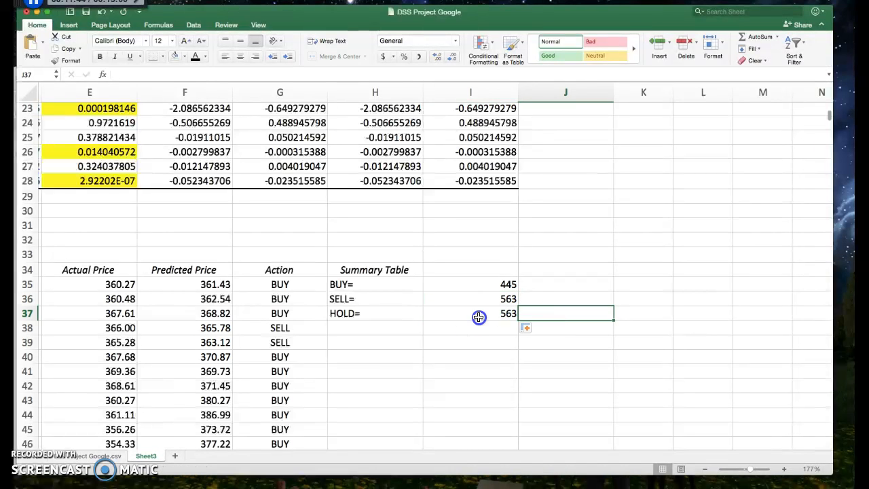
click(477, 317)
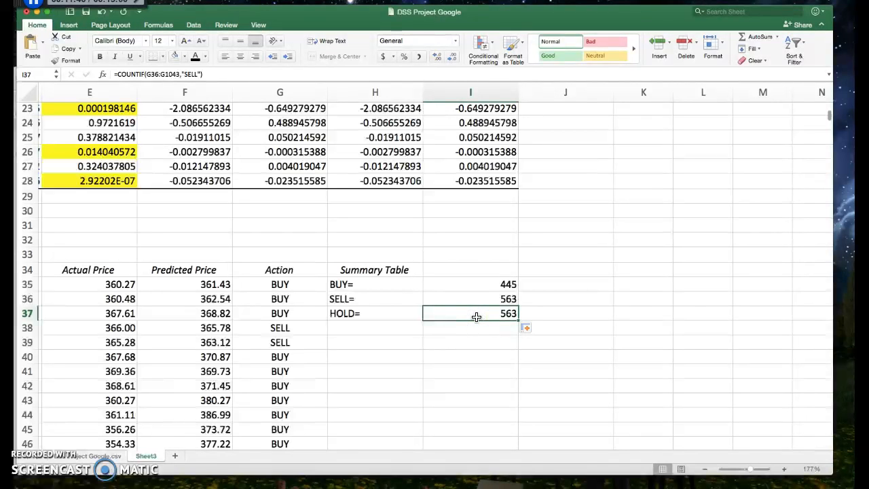
click(157, 76)
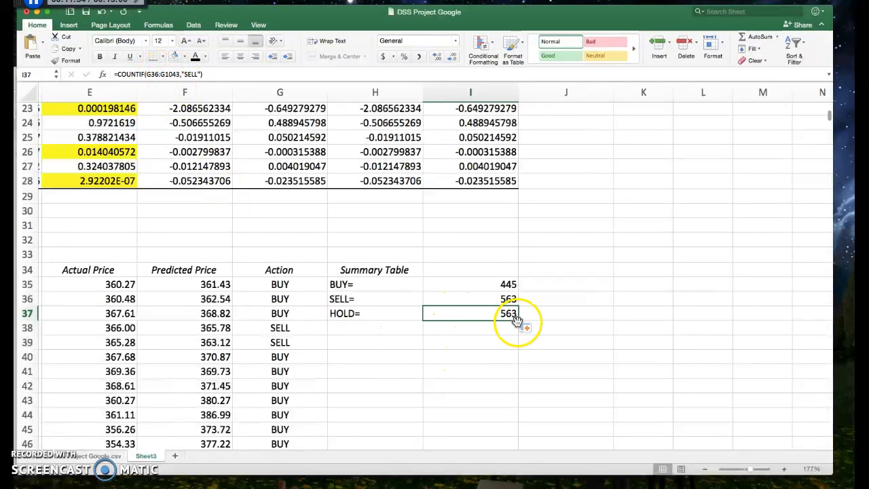
Step: Extend the SELL count formula from I37 down to I41 and check the ranges in the copied formulas
drag(517, 319, 516, 379)
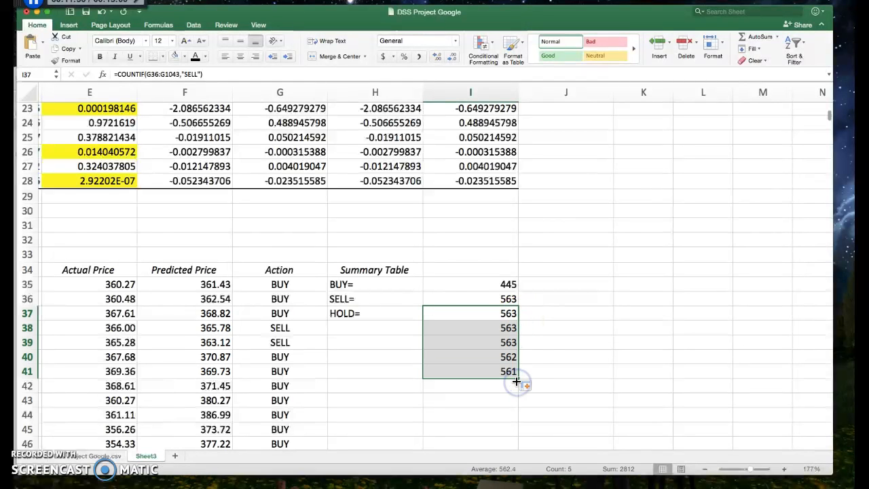
click(493, 356)
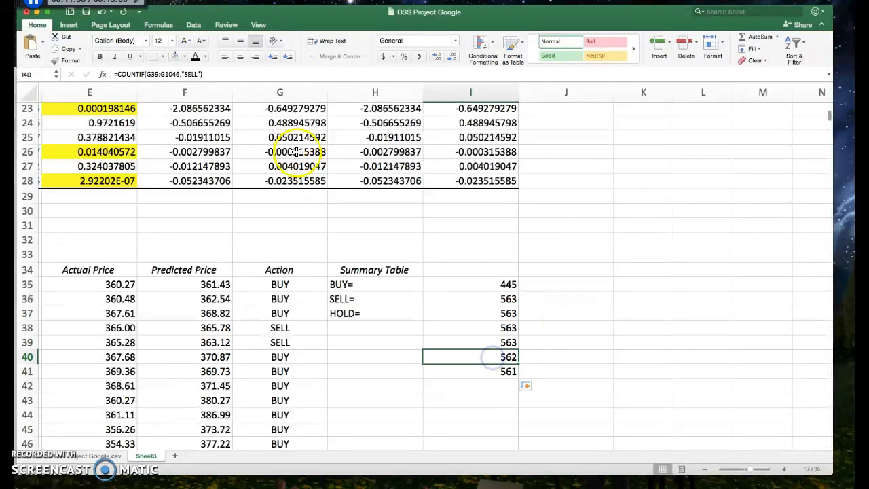
click(476, 369)
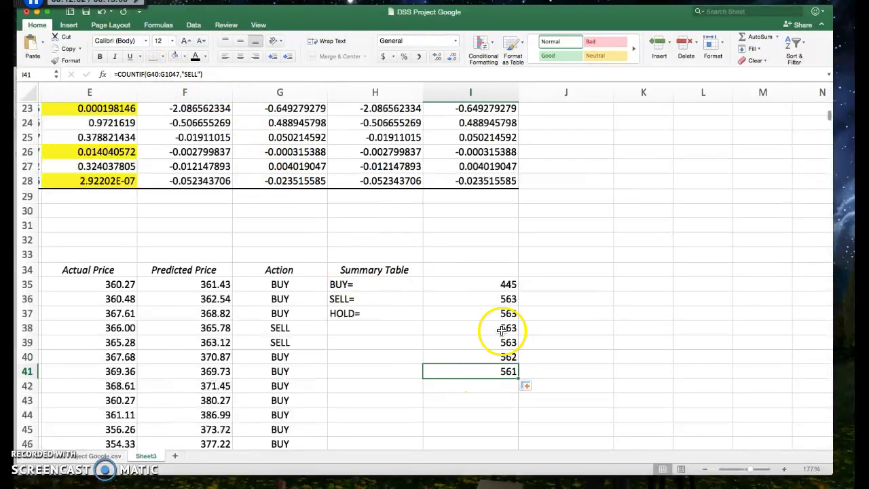
Step: Clear the copied SELL count formulas from I37:I41
drag(485, 318, 487, 371)
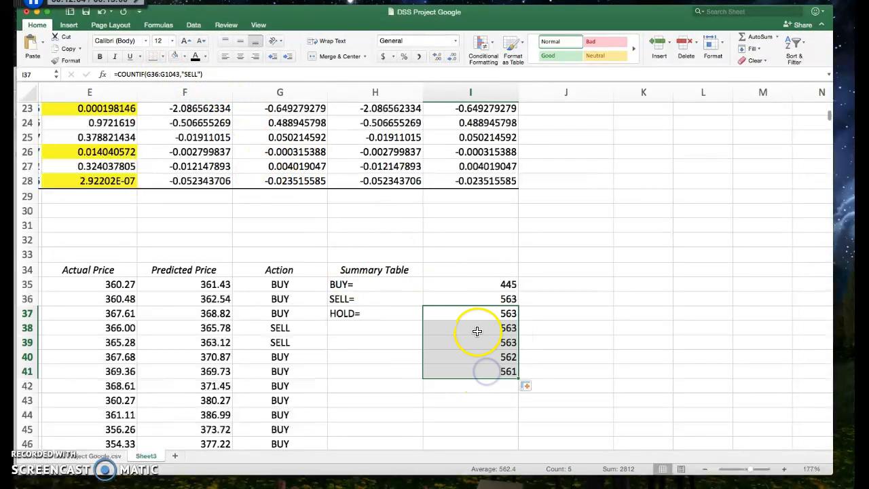
right_click(477, 331)
click(510, 409)
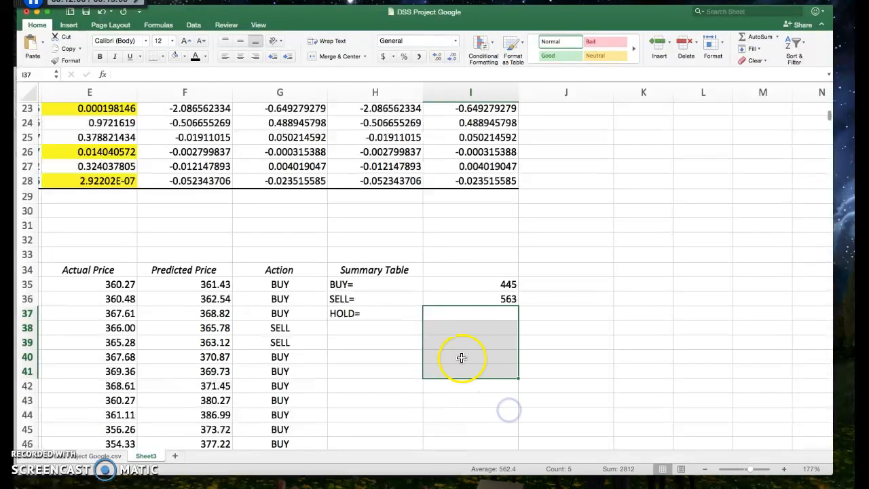
Step: Enter =COUNTIF(G35:G1042,"HOLD") in I37 to count the HOLD actions
click(473, 313)
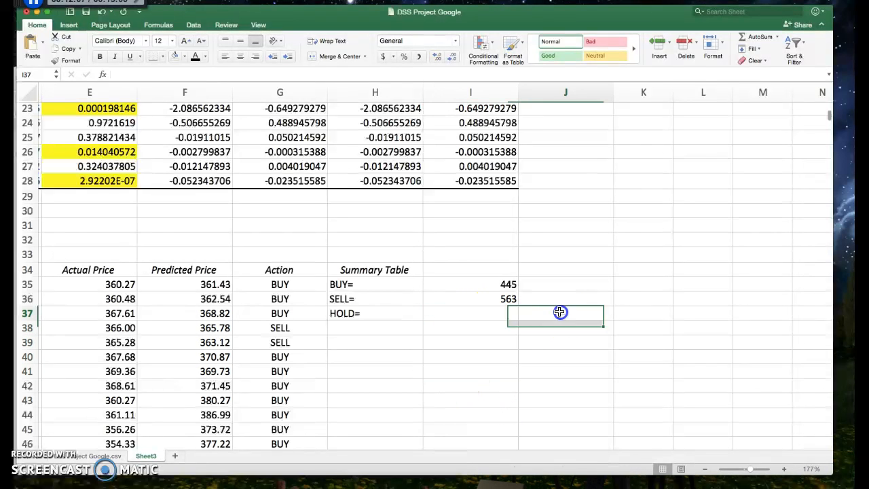
click(476, 313)
text(=)
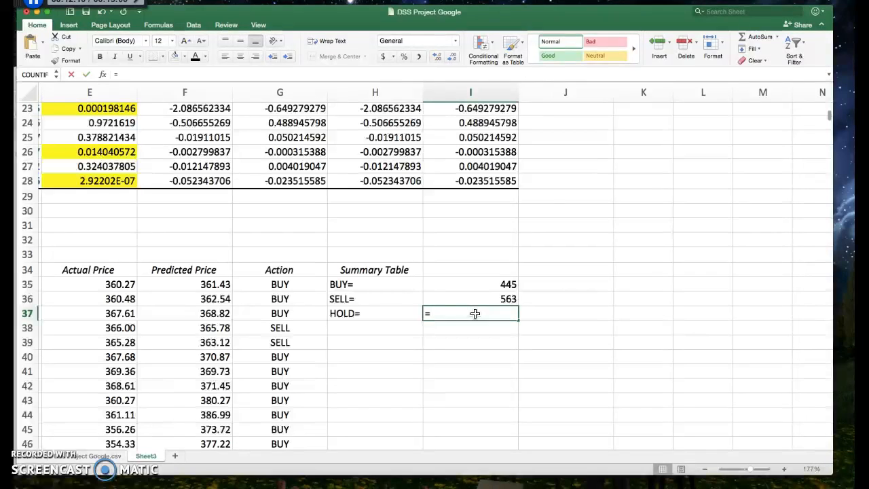
text(COUNTIF)
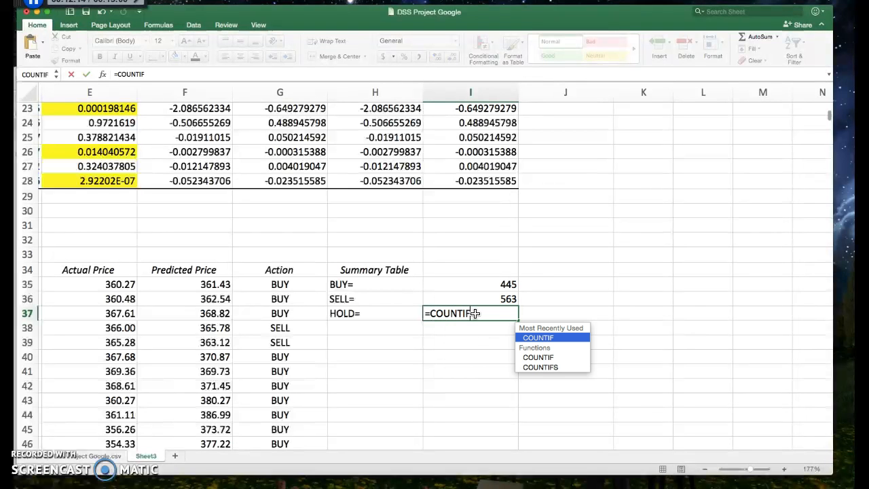
text((G35:)
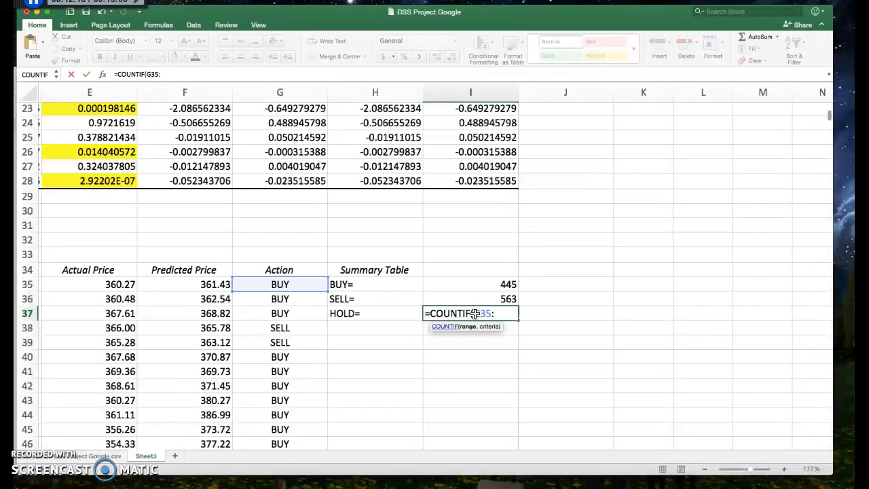
text(G1042)
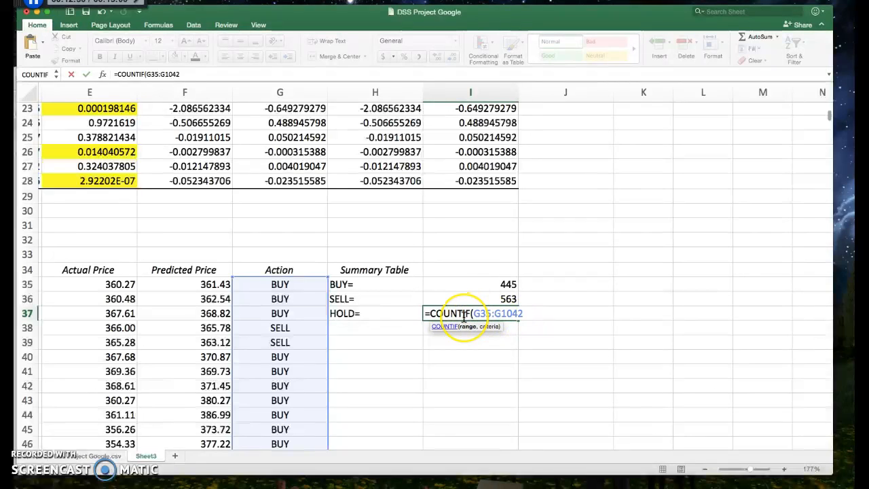
text(,)
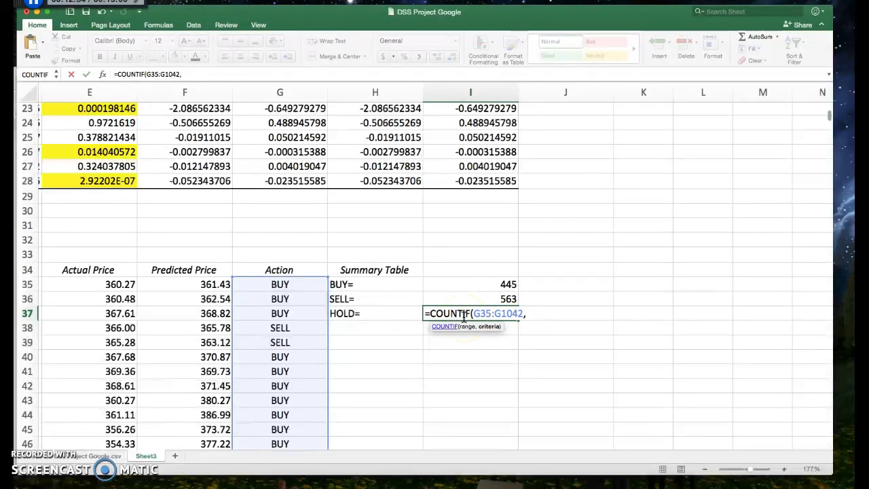
text("HOLD)
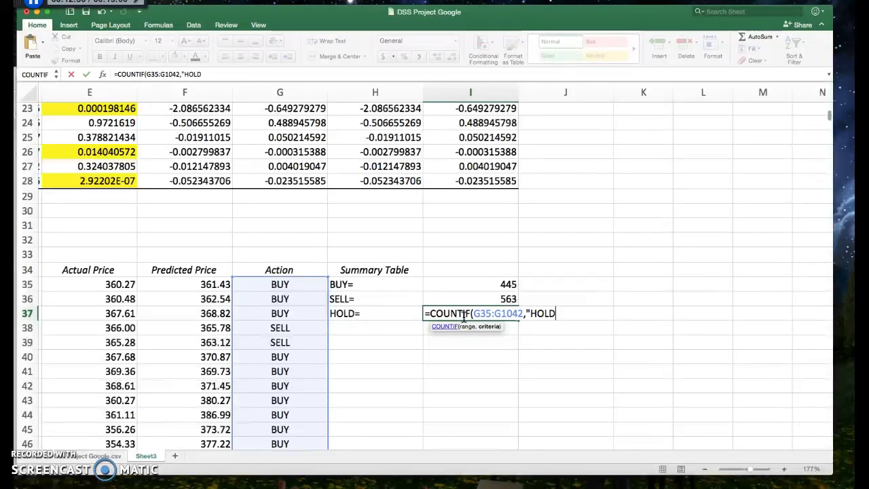
text("))
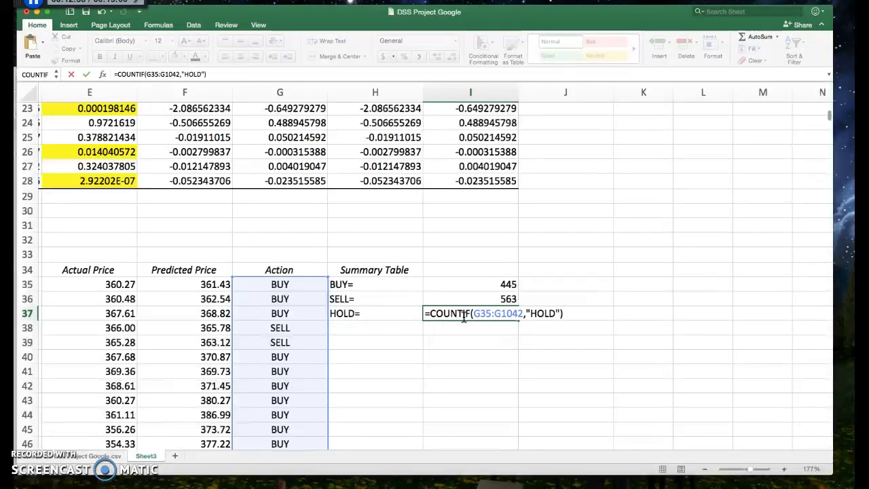
key(Return)
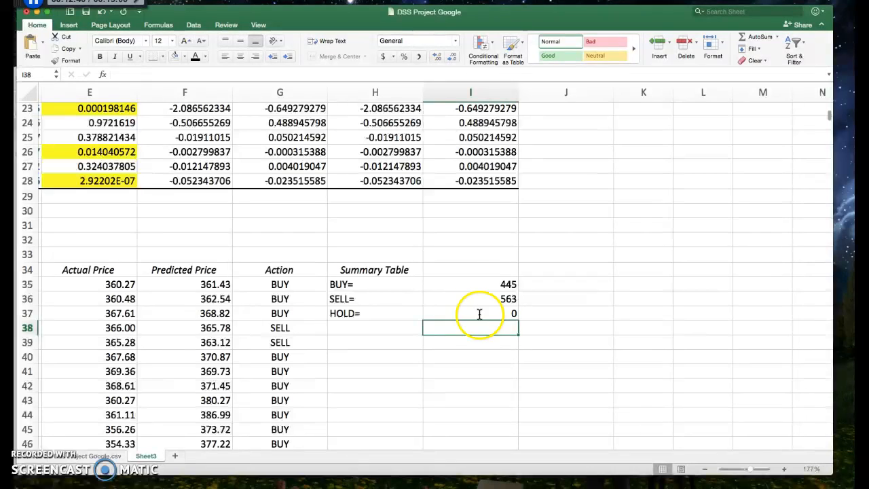
Step: Review the range and criterion of the BUY, SELL and HOLD count formulas in I35, I36 and I37, leaving the formulas as they were
click(479, 312)
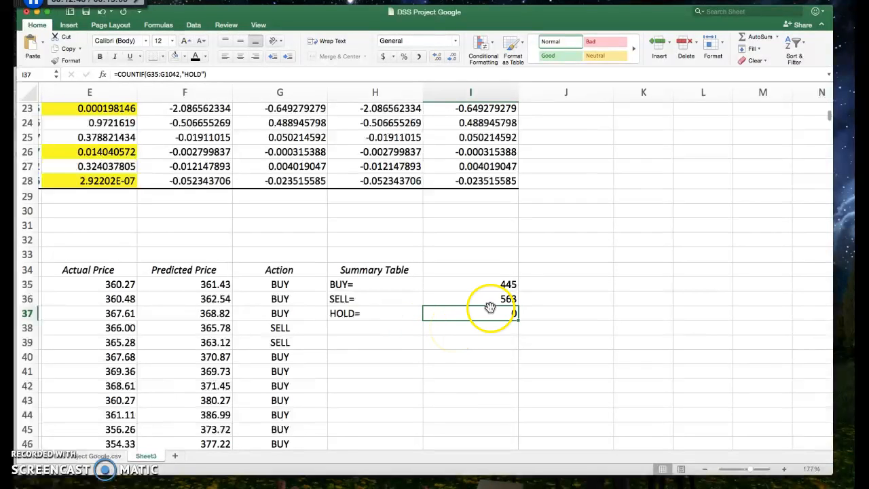
click(469, 284)
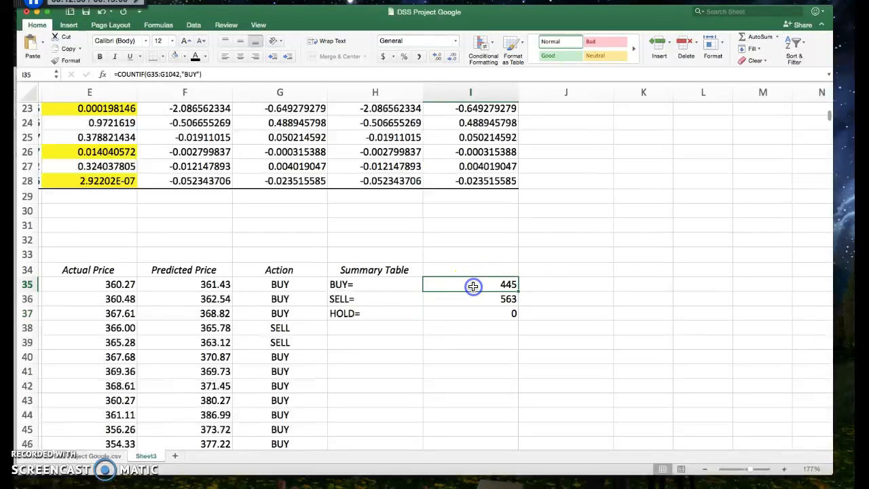
double_click(458, 283)
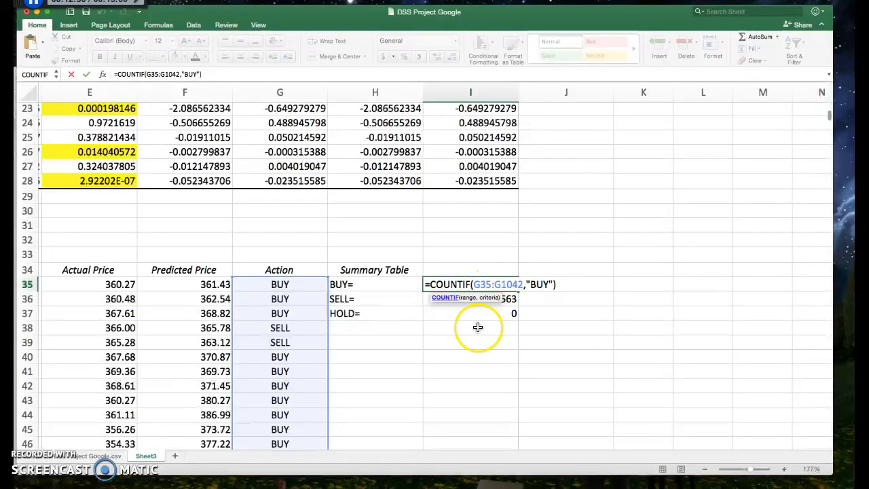
click(439, 339)
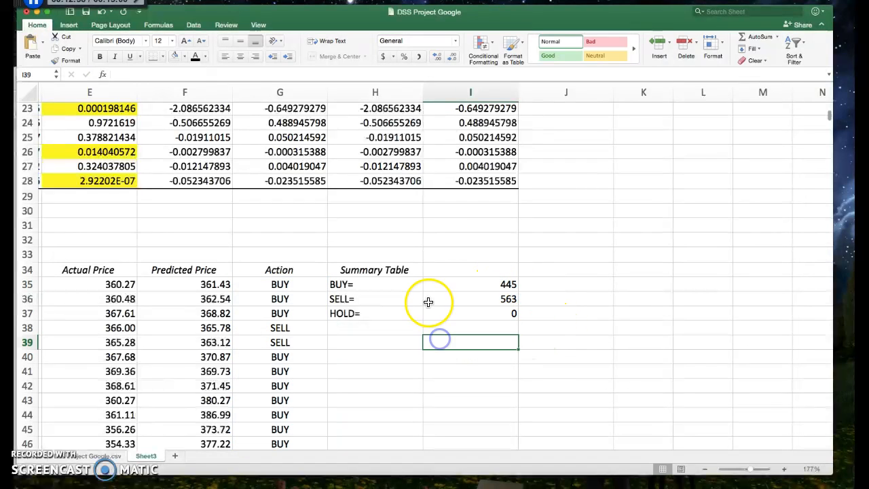
double_click(428, 302)
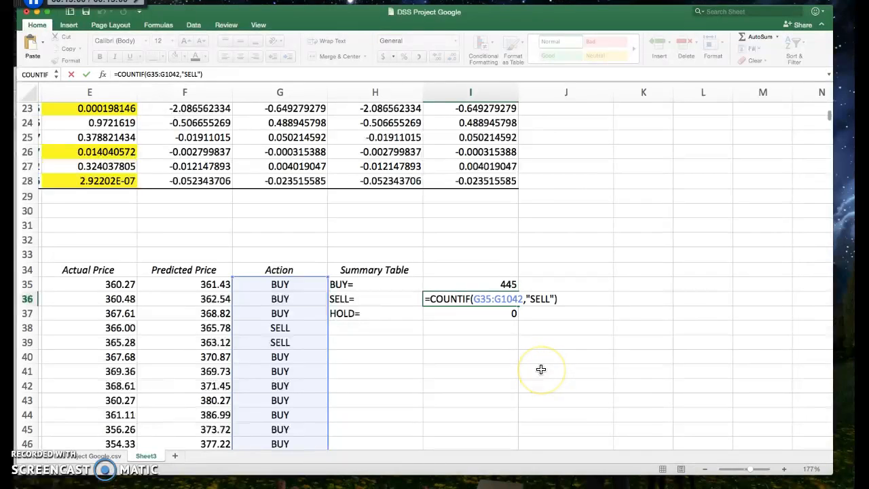
click(463, 314)
key(BackSpace)
key(BackSpace)
key(BackSpace)
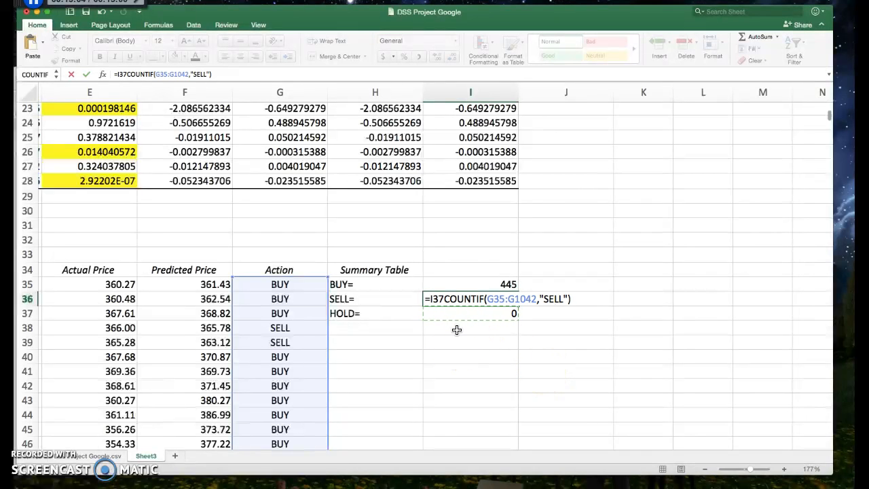
key(Return)
double_click(466, 313)
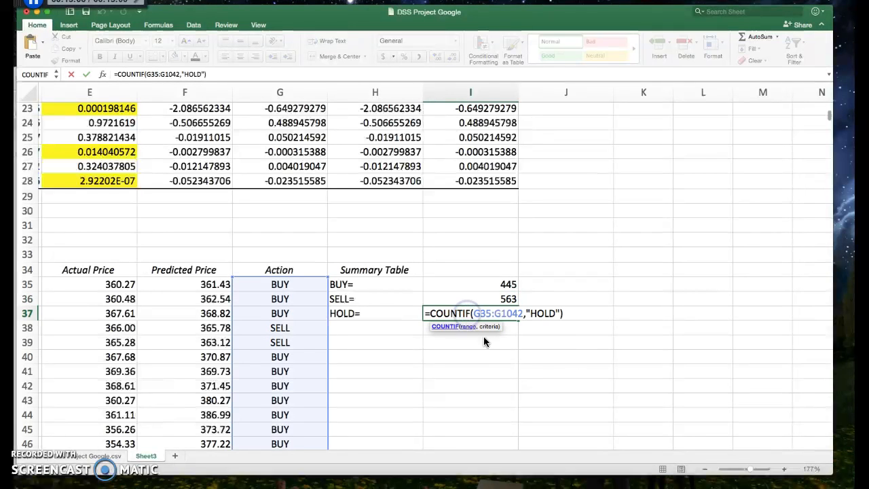
click(574, 356)
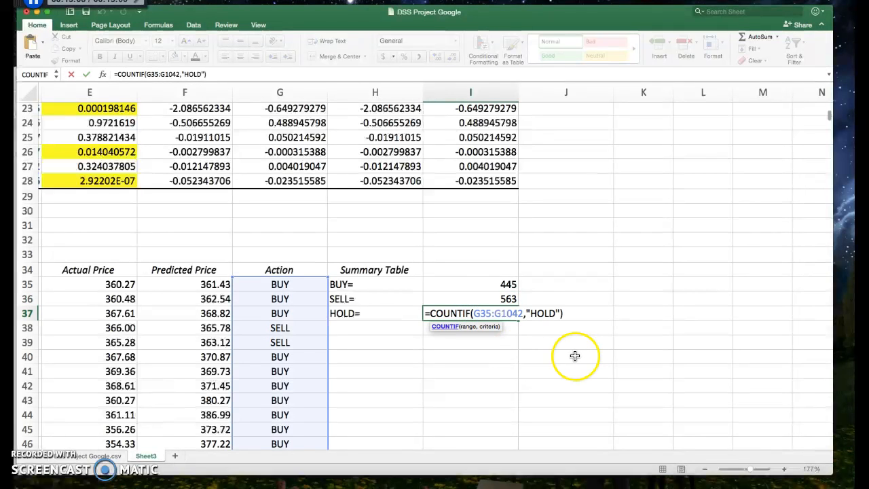